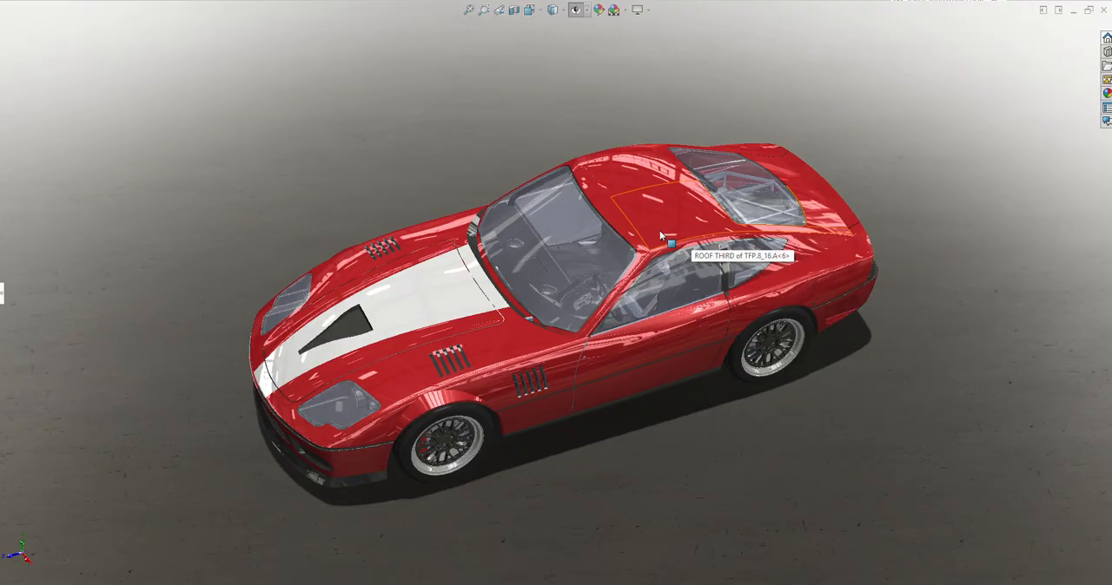
# Examine the coupe's exterior from the front, along both sides and from the rear quarter
pyautogui.moveTo(659, 230); pyautogui.dragTo(690, 149, button='middle')
pyautogui.scroll(3, 599, 328)
pyautogui.scroll(-5, 466, 307)
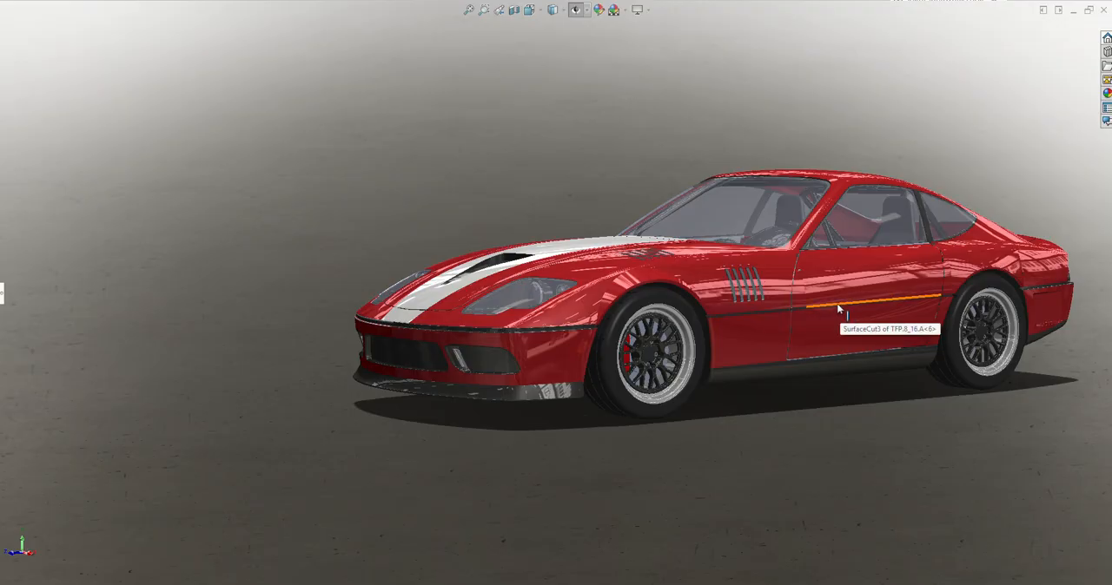
pyautogui.moveTo(696, 282); pyautogui.dragTo(898, 281, button='middle')
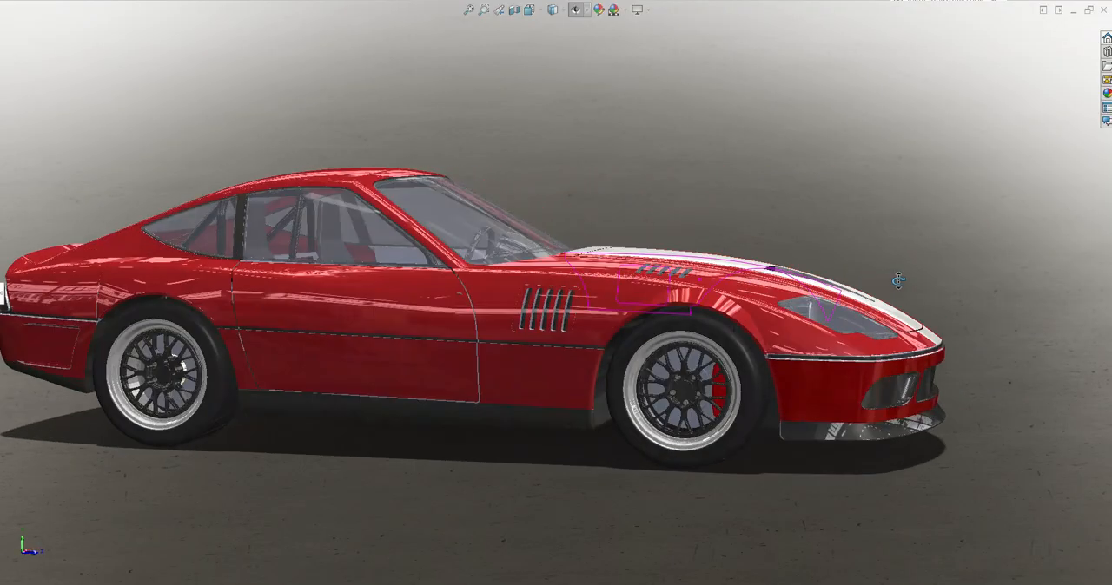
pyautogui.scroll(2, 881, 346)
pyautogui.scroll(-1, 438, 310)
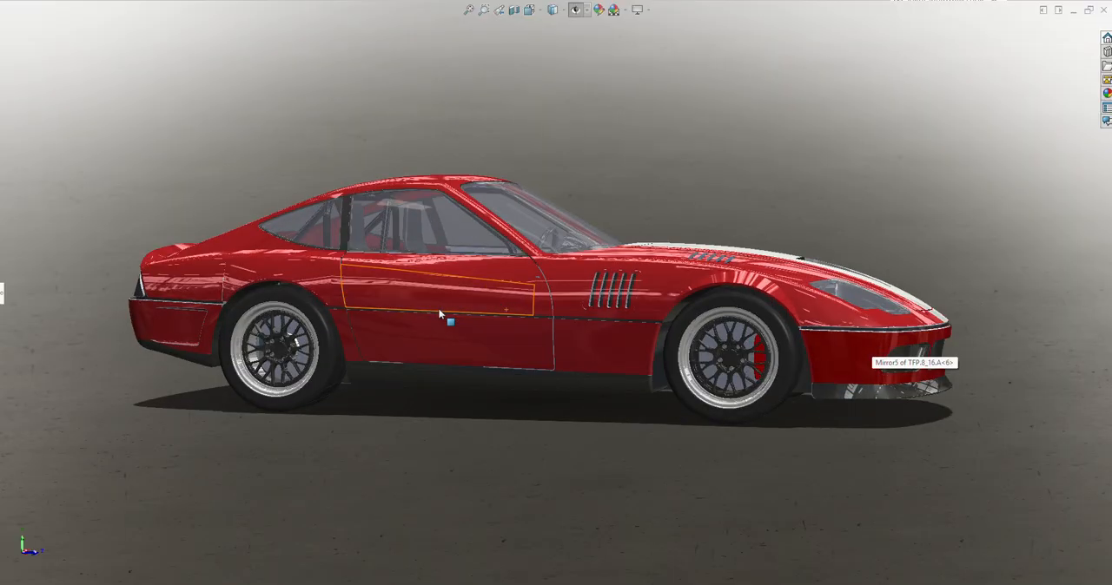
pyautogui.moveTo(444, 292); pyautogui.dragTo(539, 384, button='middle')
pyautogui.scroll(3, 607, 342)
pyautogui.scroll(-2, 352, 267)
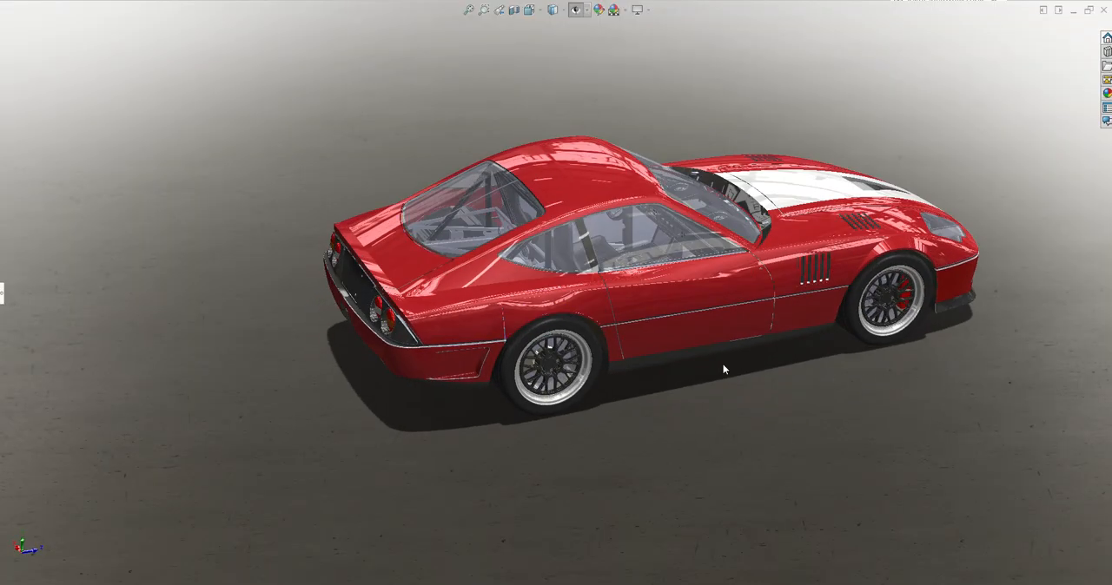
# Inspect the coupe's tail, its side profile, and its hood and nose in front view and at three-quarter angles
pyautogui.moveTo(694, 330); pyautogui.dragTo(769, 262, button='middle')
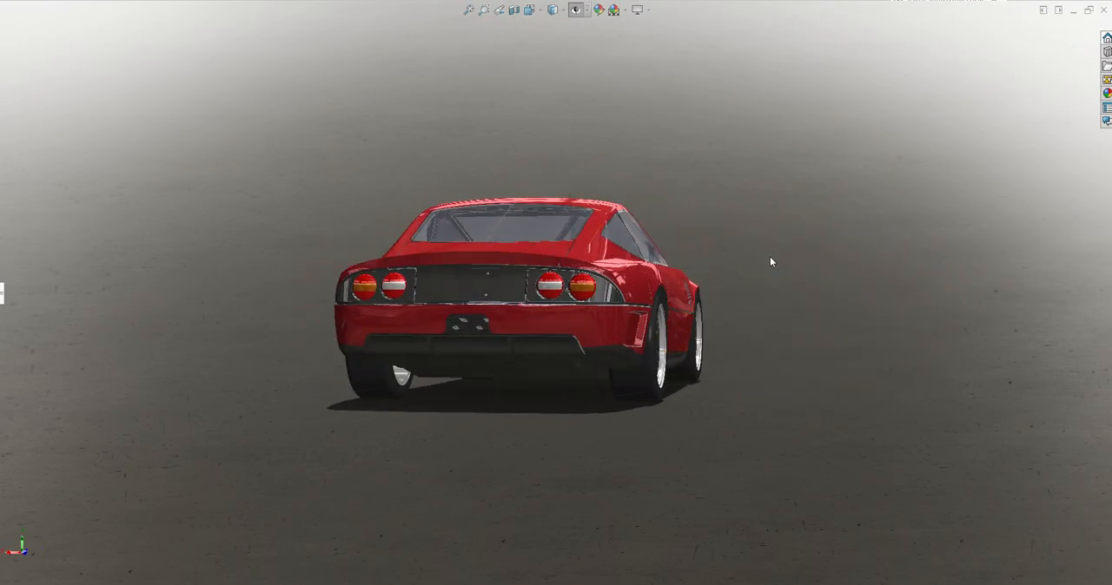
pyautogui.moveTo(477, 248); pyautogui.dragTo(653, 399, button='middle')
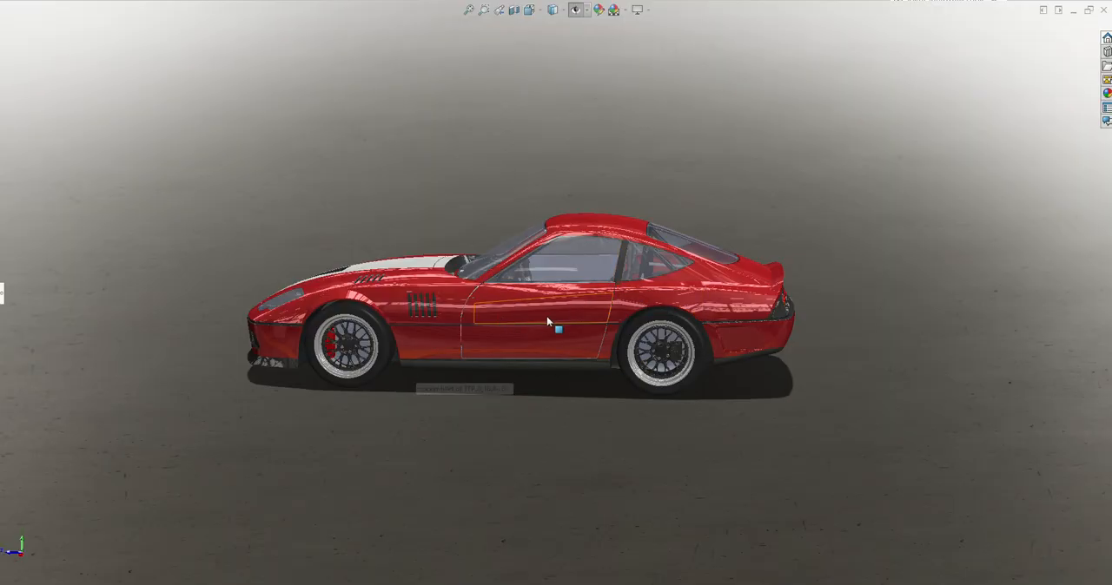
pyautogui.moveTo(546, 317); pyautogui.dragTo(788, 308, button='middle')
pyautogui.scroll(-3, 457, 300)
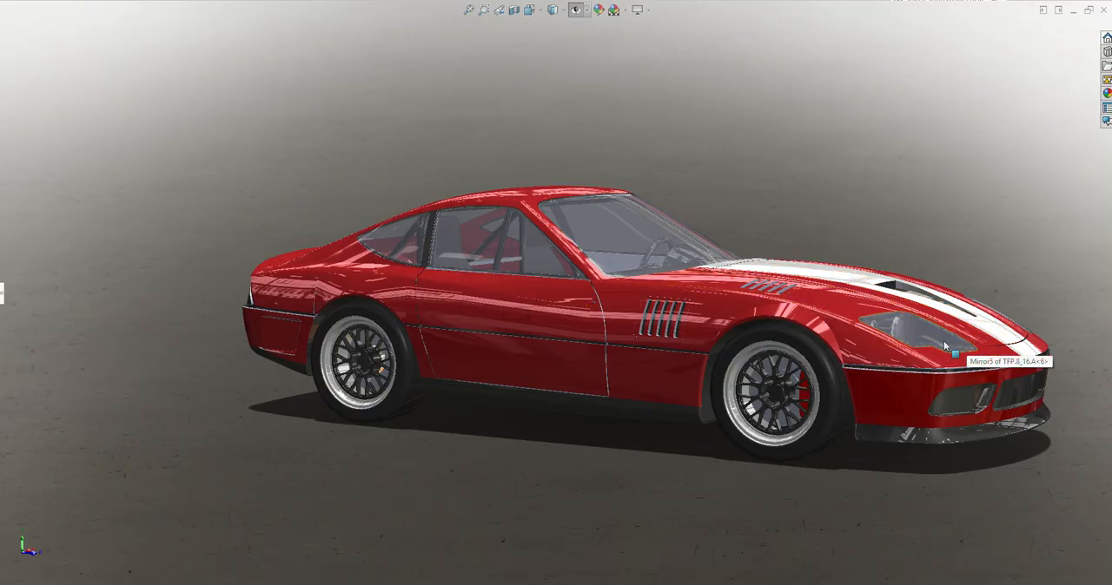
pyautogui.hotkey('ctrl', '1')
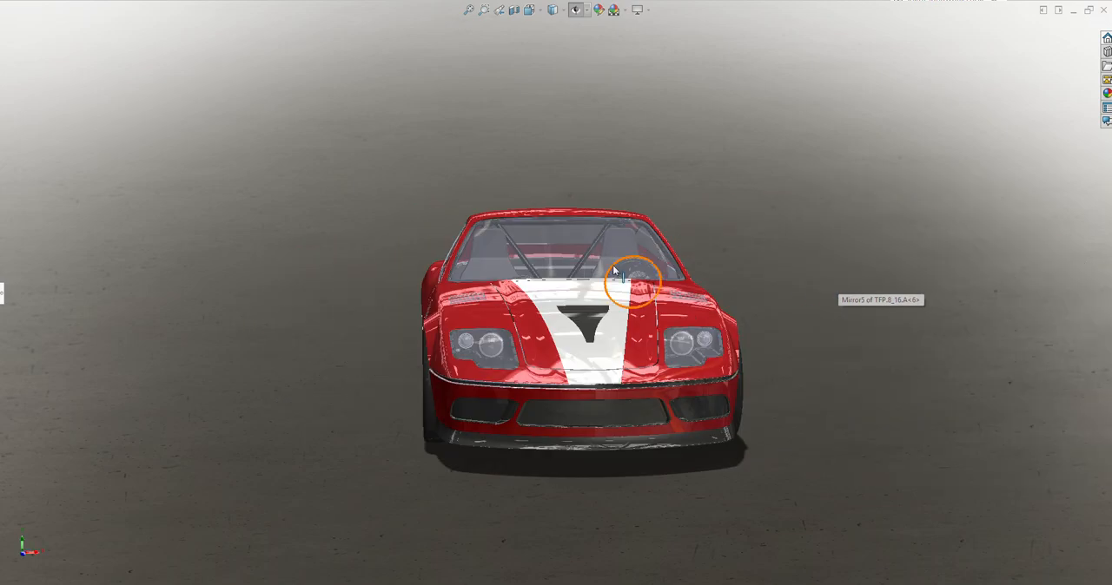
pyautogui.moveTo(613, 270); pyautogui.dragTo(714, 301, button='middle')
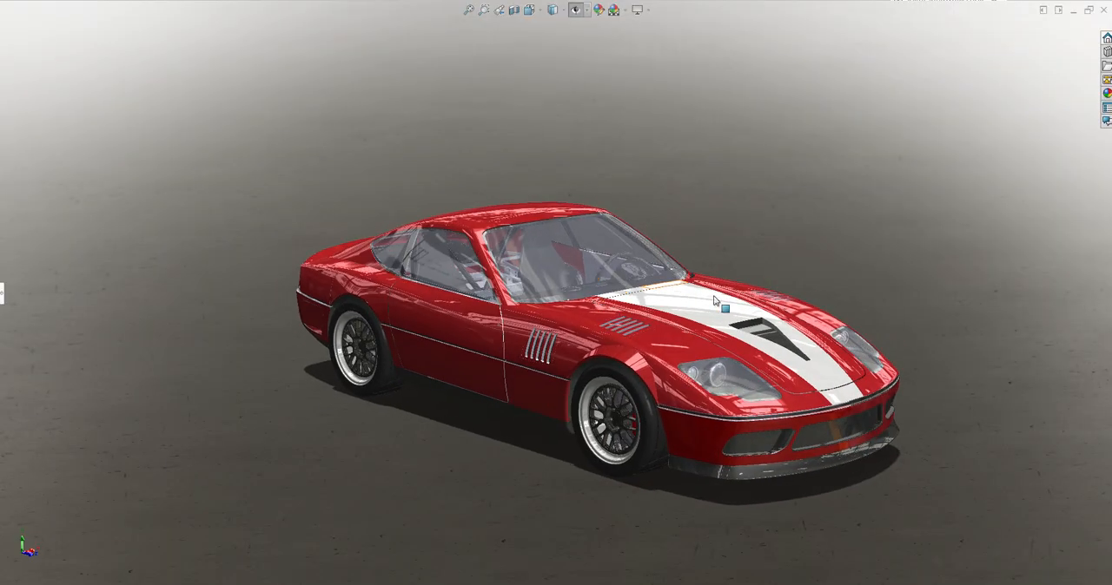
pyautogui.scroll(2, 773, 430)
pyautogui.scroll(-2, 529, 320)
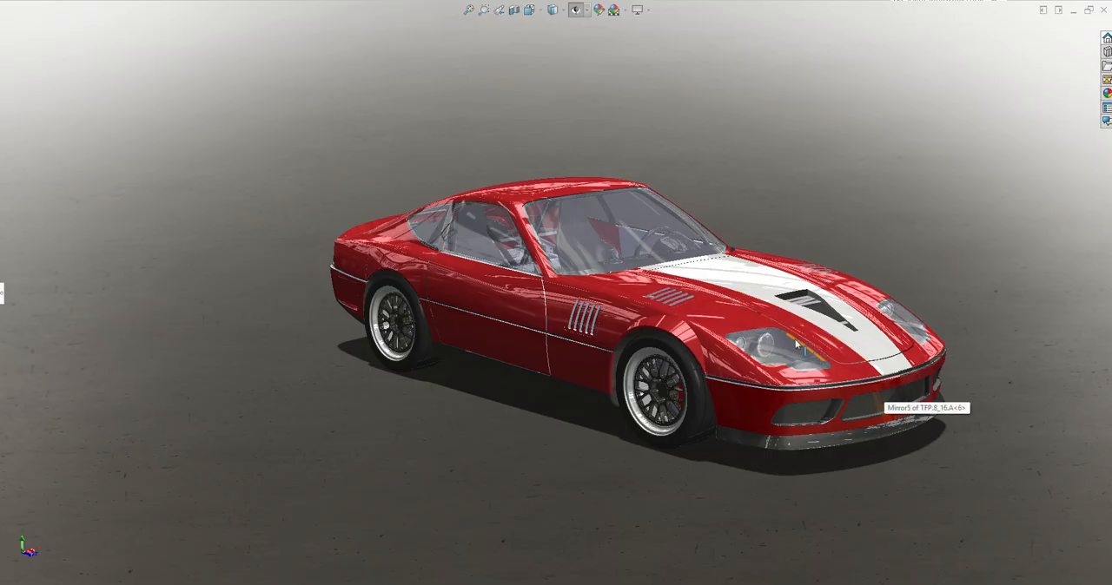
# Hide the coupe hollow body component to expose the chassis and drivetrain
pyautogui.moveTo(714, 294); pyautogui.dragTo(719, 275, button='middle')
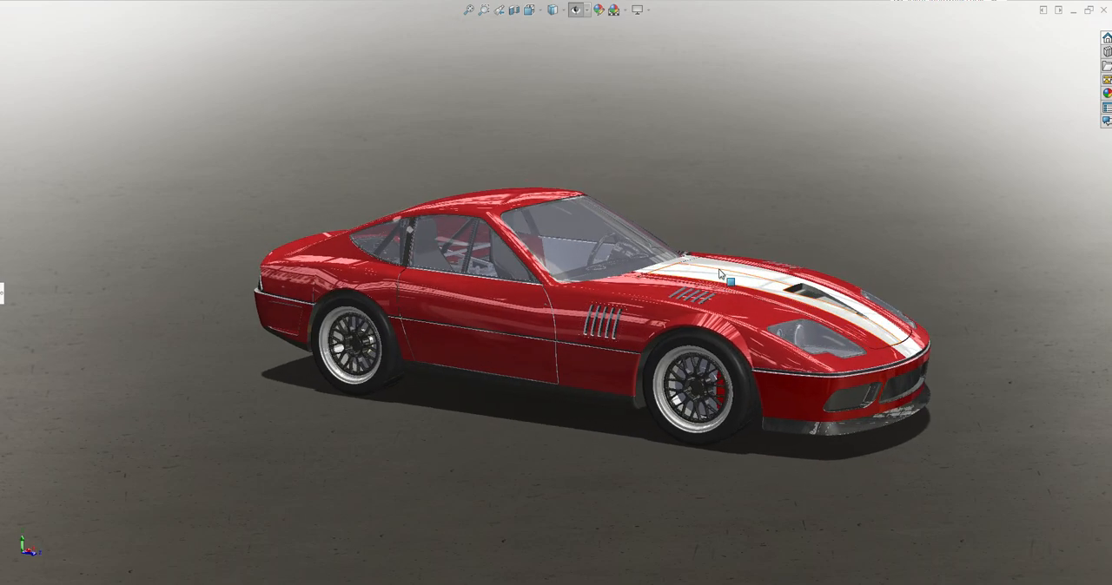
pyautogui.click(514, 319)
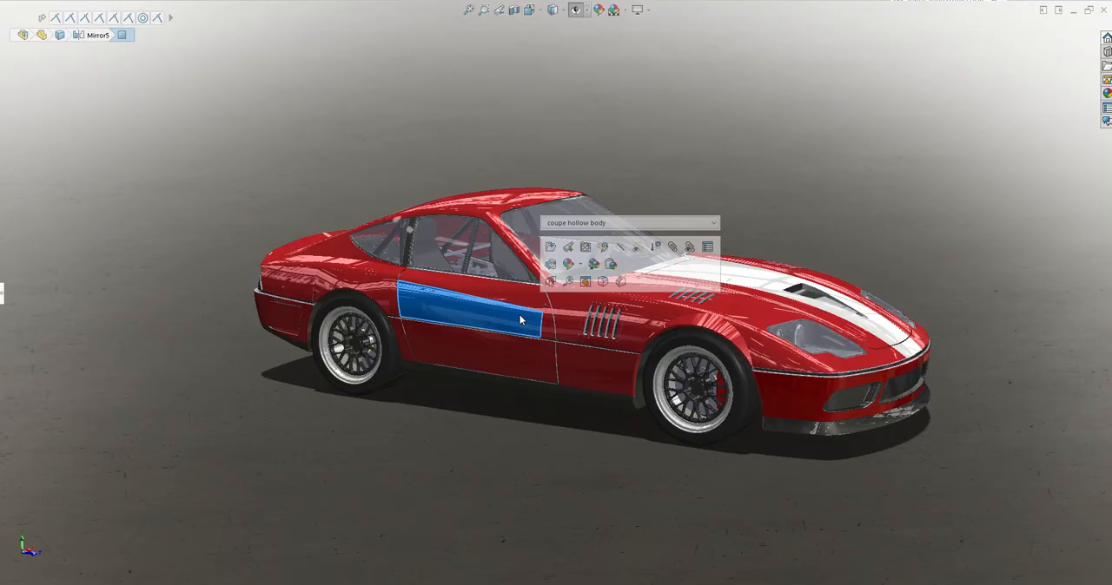
pyautogui.click(620, 248)
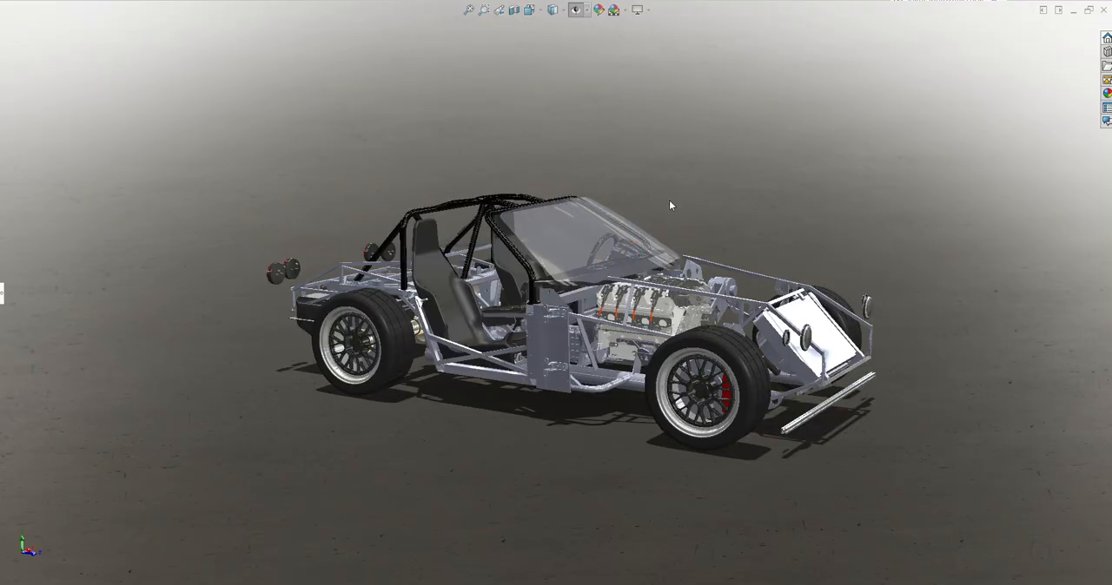
# Examine the exposed chassis, including the windshield, roll cage, seats, radiator and rear frame
pyautogui.scroll(-8, 608, 213)
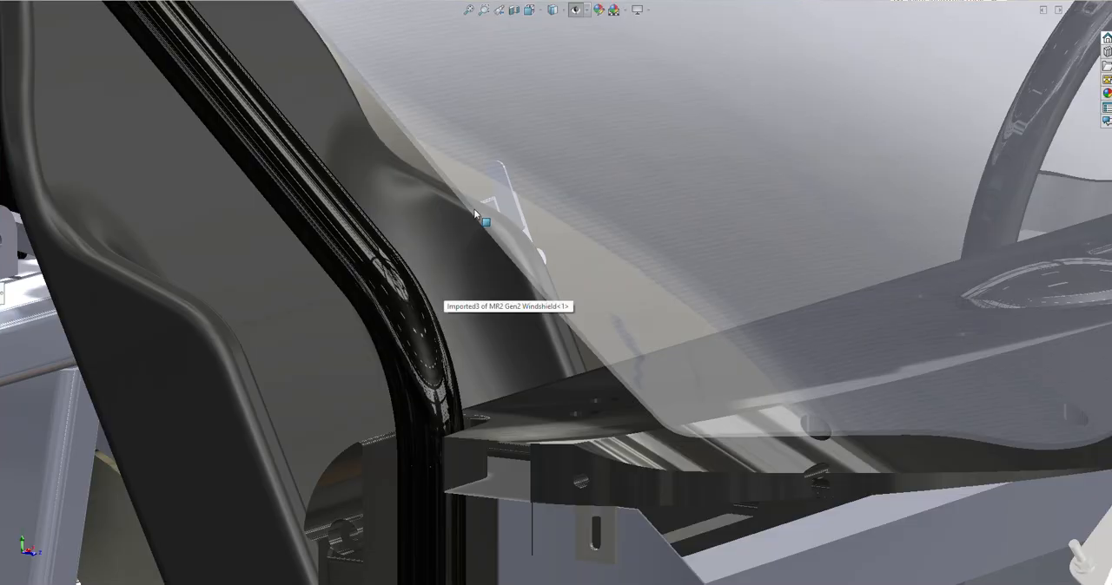
pyautogui.scroll(6, 474, 271)
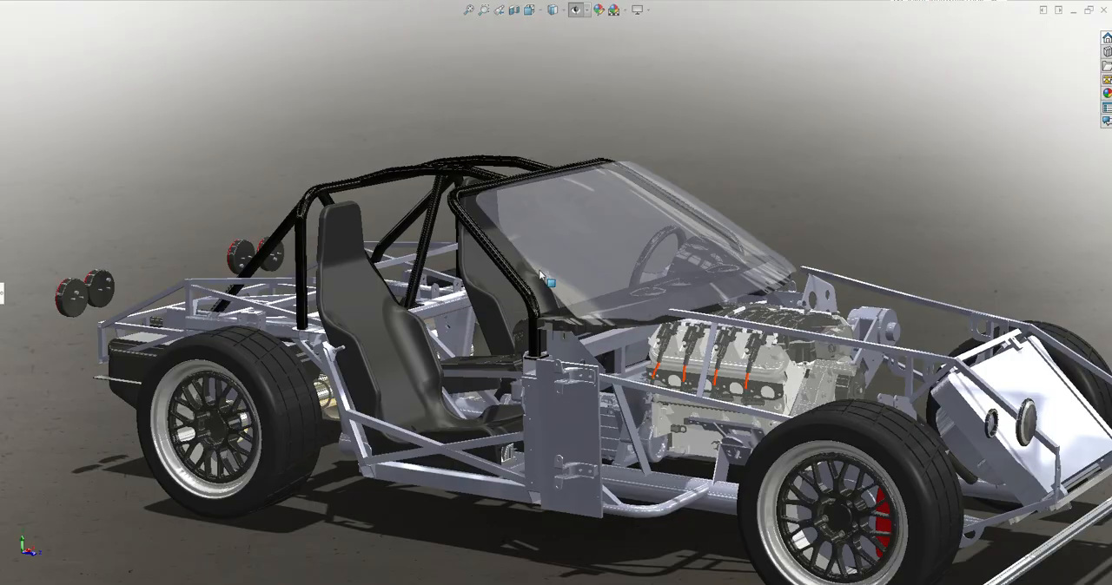
pyautogui.click(341, 388)
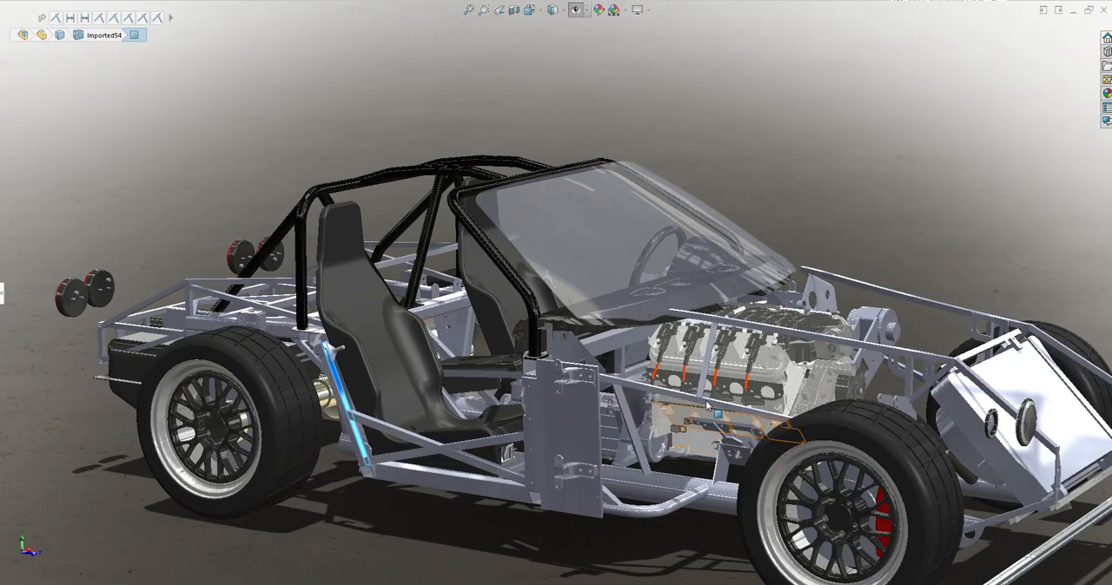
pyautogui.moveTo(709, 407); pyautogui.dragTo(722, 406, button='middle')
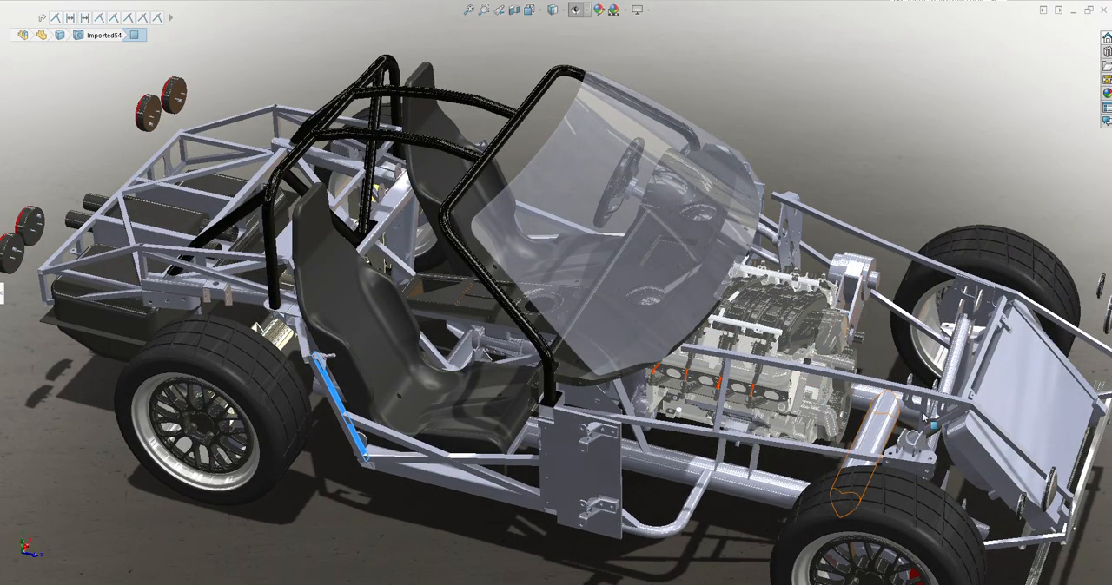
pyautogui.scroll(2, 947, 417)
pyautogui.click(918, 382)
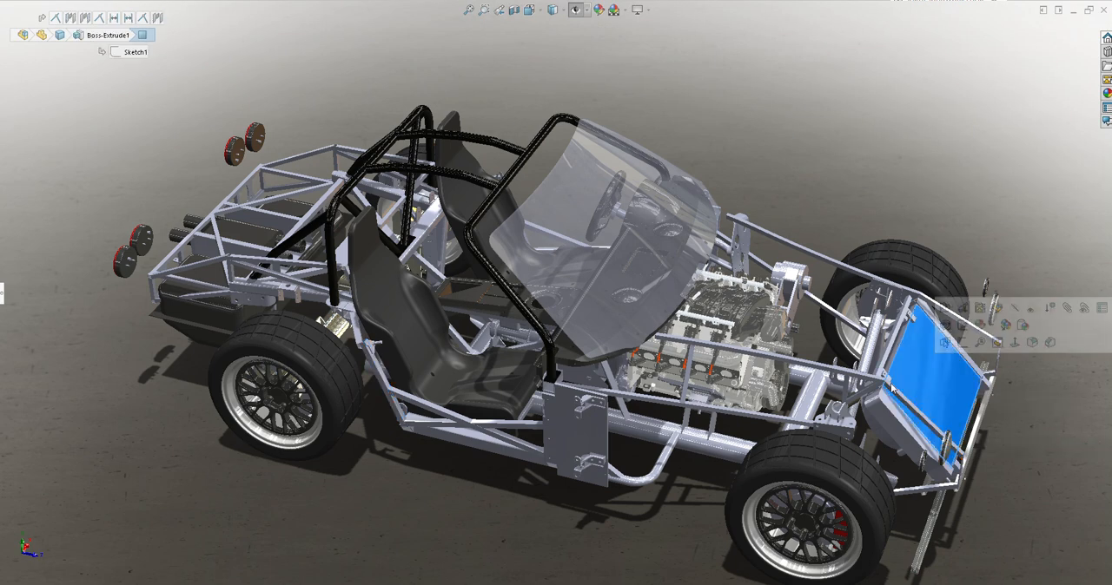
pyautogui.moveTo(918, 383); pyautogui.dragTo(685, 317, button='middle')
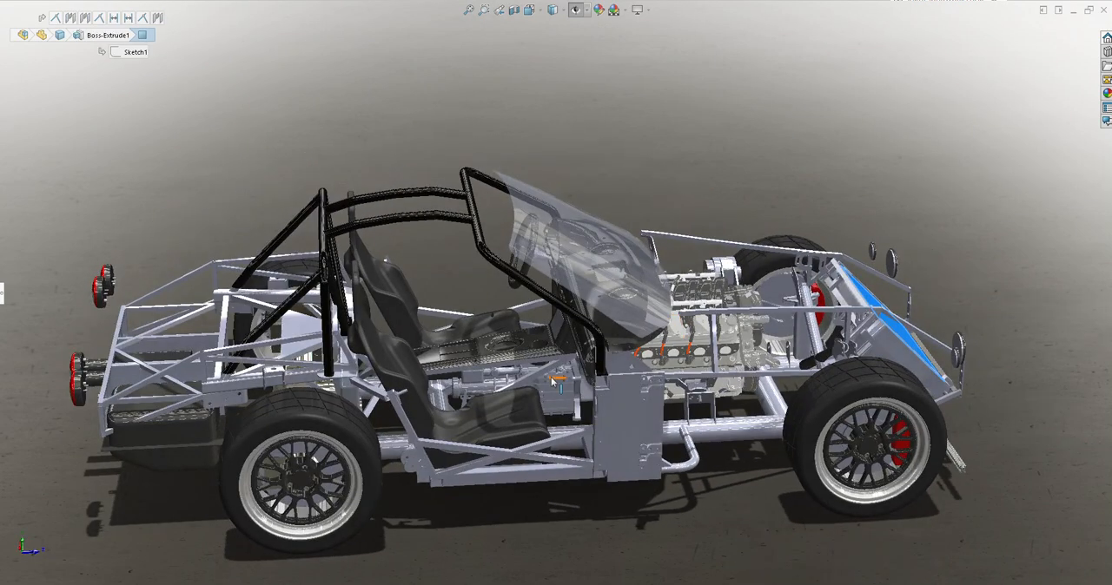
pyautogui.moveTo(540, 377); pyautogui.dragTo(597, 339, button='middle')
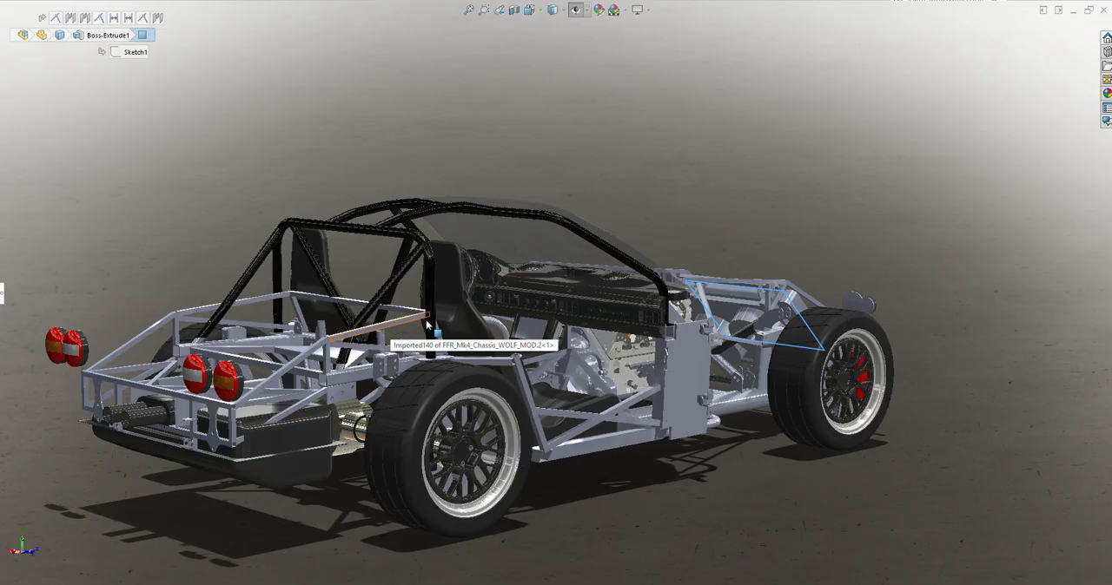
pyautogui.moveTo(427, 325); pyautogui.dragTo(518, 361, button='middle')
# Inspect the engine bay and front wheel area up close, and the rear frame with its tail lights from both sides
pyautogui.scroll(-5, 830, 408)
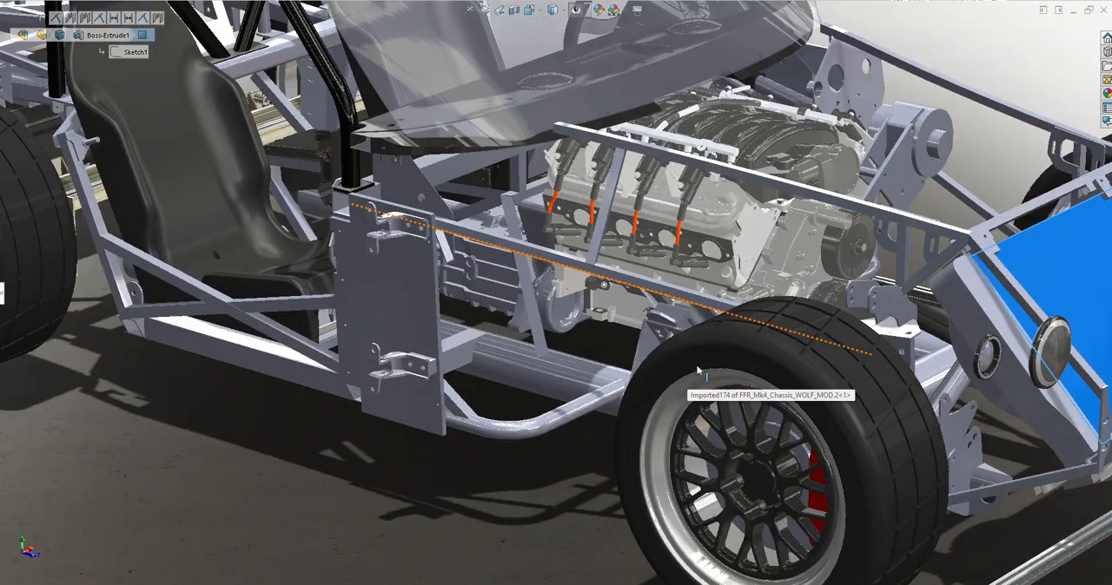
pyautogui.scroll(-2, 703, 294)
pyautogui.moveTo(704, 294); pyautogui.dragTo(512, 350, button='middle')
pyautogui.scroll(3, 828, 407)
pyautogui.scroll(-1, 829, 406)
pyautogui.middleClick(753, 334)
pyautogui.moveTo(753, 334); pyautogui.dragTo(776, 420, button='middle')
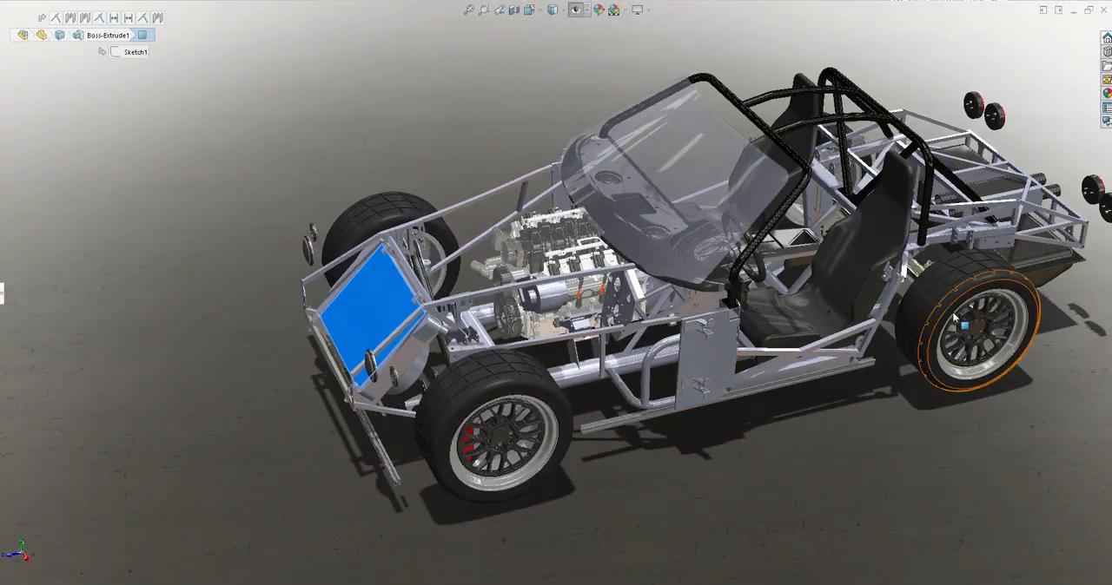
pyautogui.scroll(-3, 942, 233)
pyautogui.scroll(5, 687, 297)
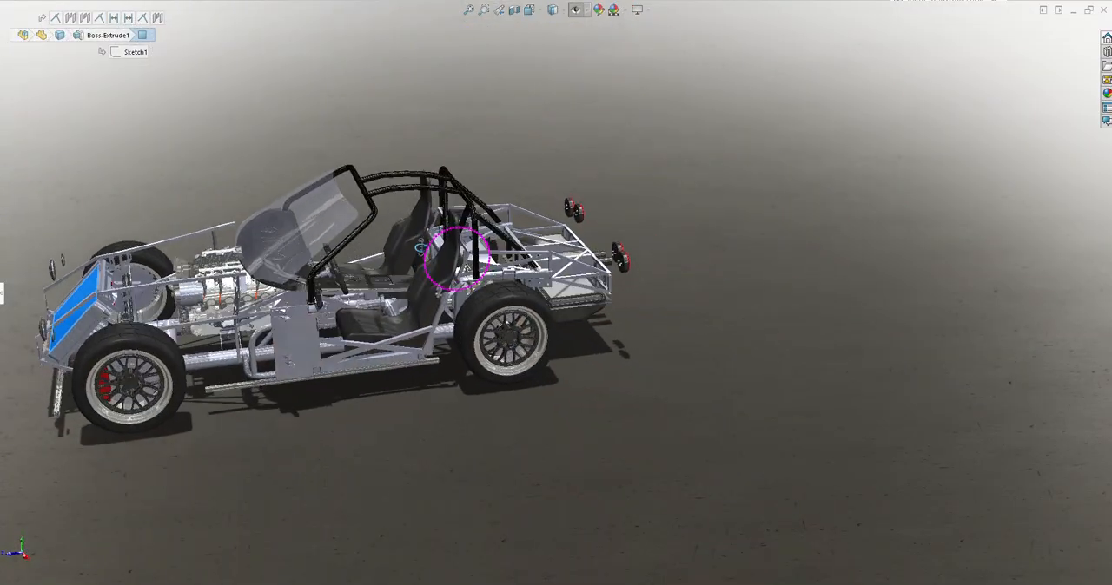
pyautogui.moveTo(420, 247); pyautogui.dragTo(483, 241, button='middle')
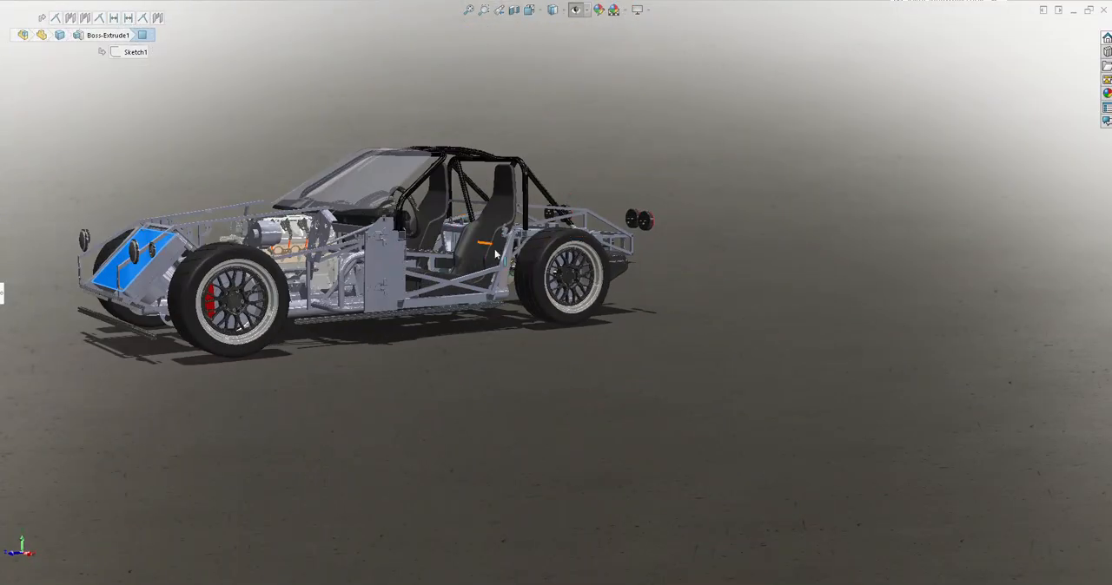
pyautogui.scroll(2, 505, 271)
pyautogui.scroll(-2, 387, 278)
pyautogui.moveTo(385, 279); pyautogui.dragTo(714, 309, button='middle')
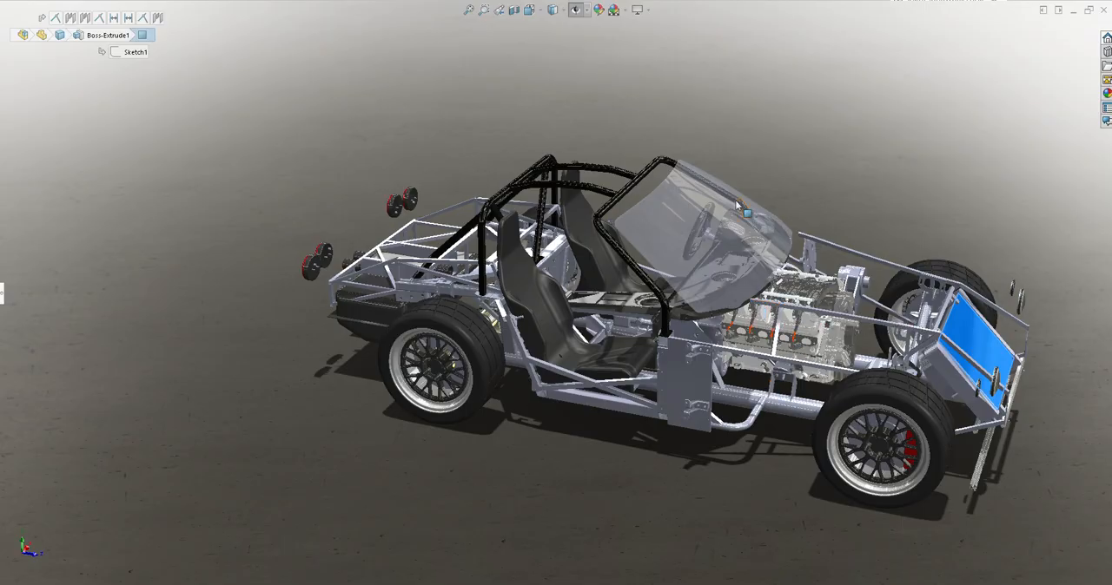
# Examine how the dashboard and windshield base sit relative to the engine's intake manifold, from several angles
pyautogui.scroll(-10, 717, 302)
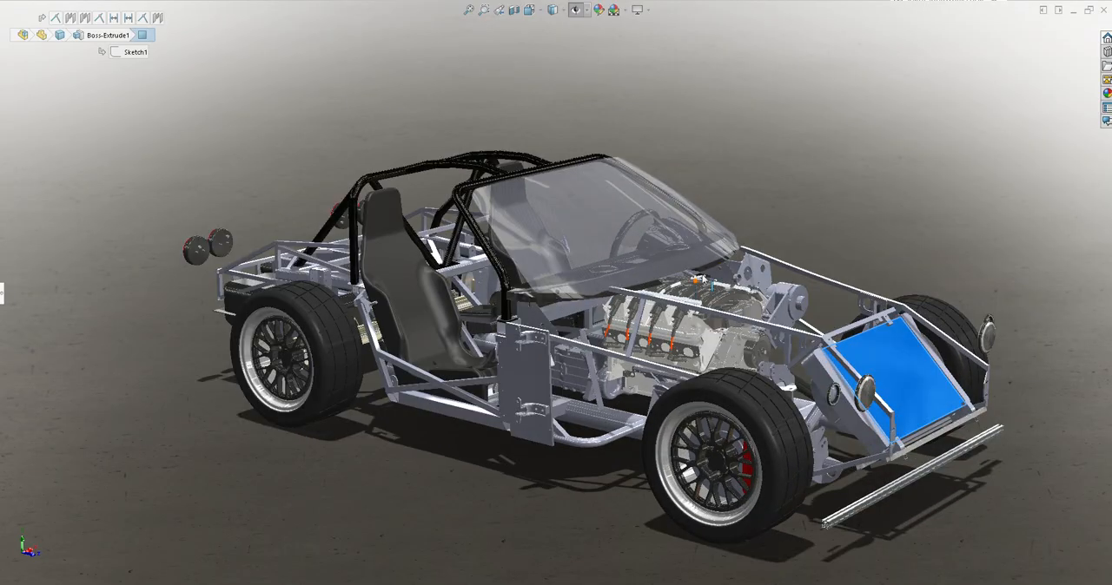
pyautogui.scroll(-10, 495, 285)
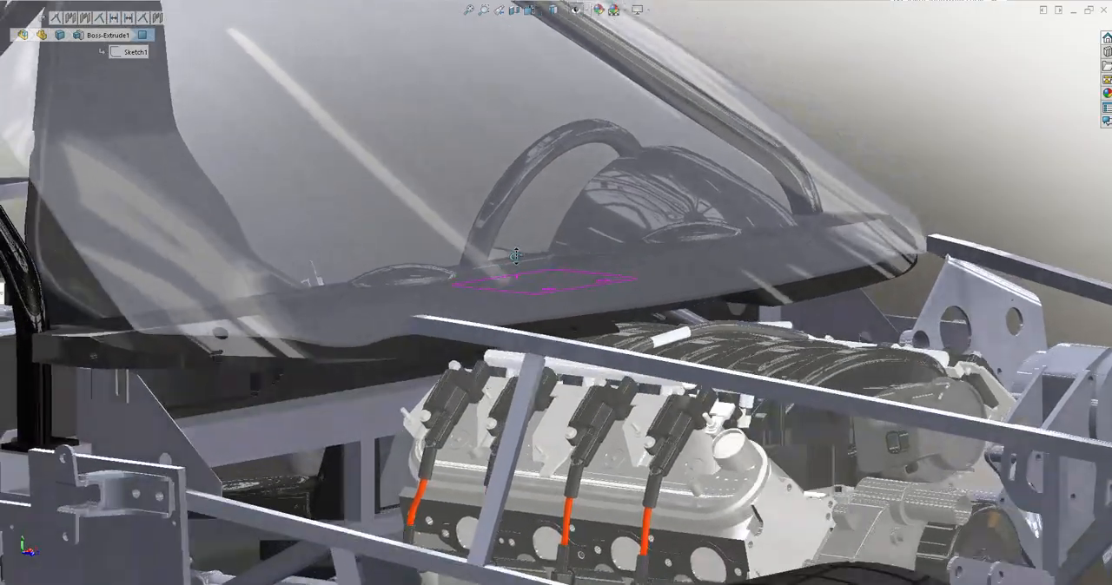
pyautogui.moveTo(516, 256); pyautogui.dragTo(491, 276, button='middle')
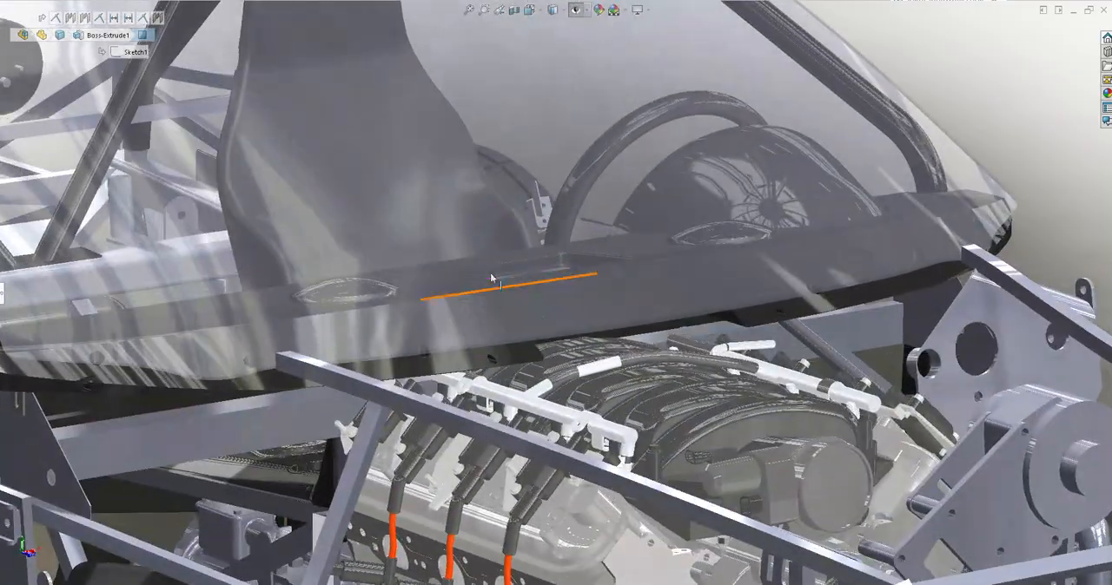
pyautogui.click(636, 376)
pyautogui.moveTo(528, 325); pyautogui.dragTo(562, 341, button='middle')
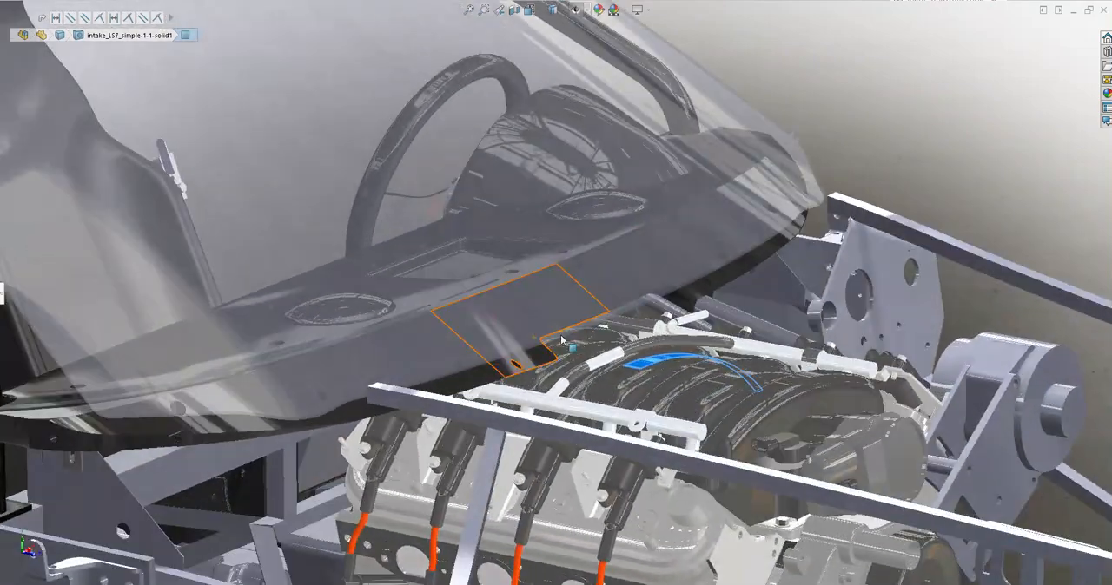
pyautogui.scroll(1, 697, 394)
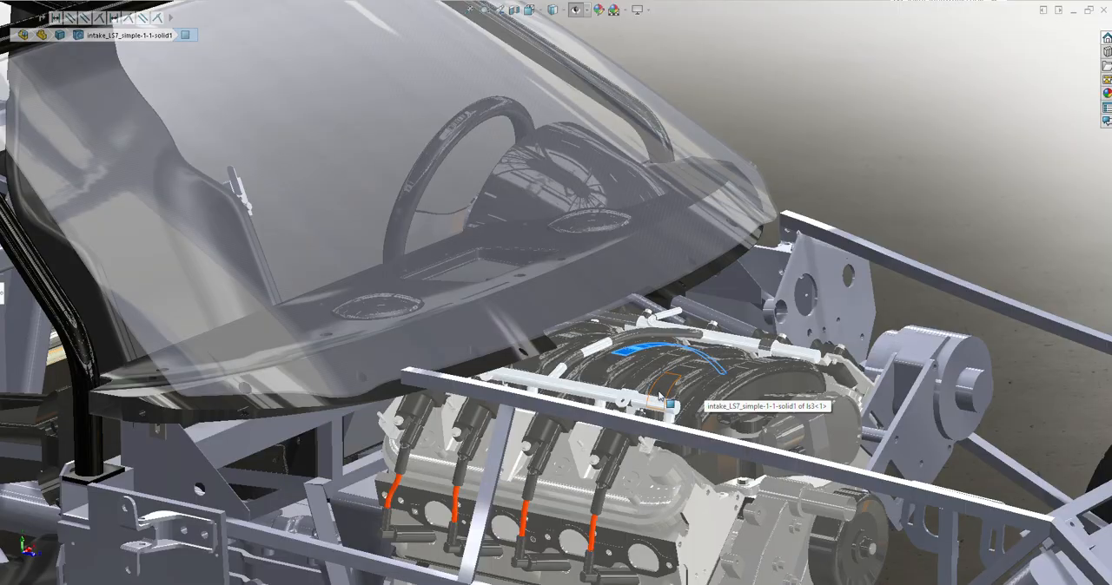
pyautogui.scroll(2, 665, 395)
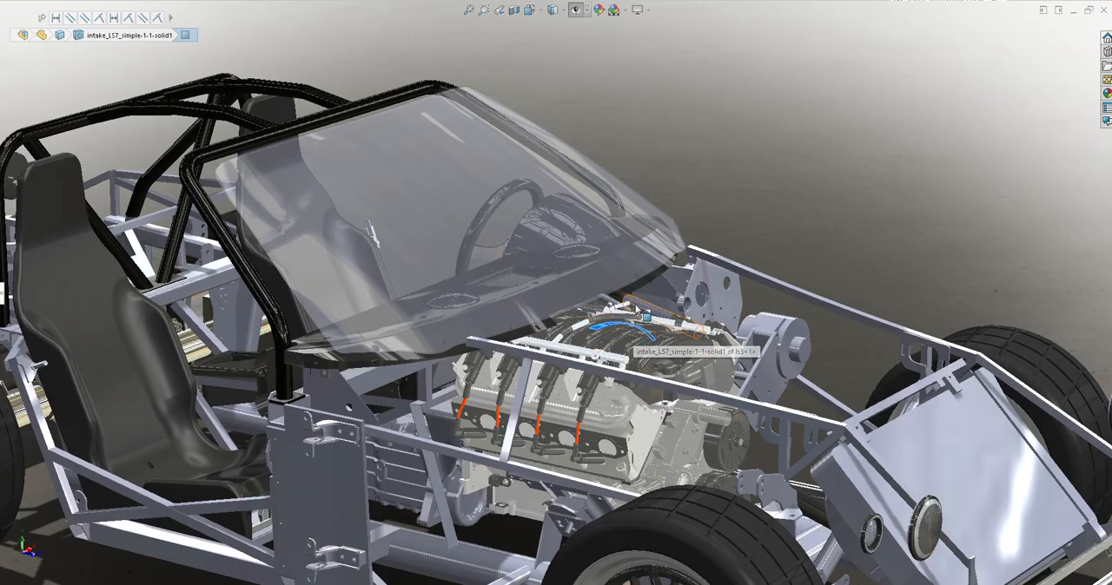
pyautogui.moveTo(633, 333)
pyautogui.mouseDown(button='middle')
pyautogui.moveTo(627, 270)
pyautogui.moveTo(629, 319)
pyautogui.mouseUp(button='middle')
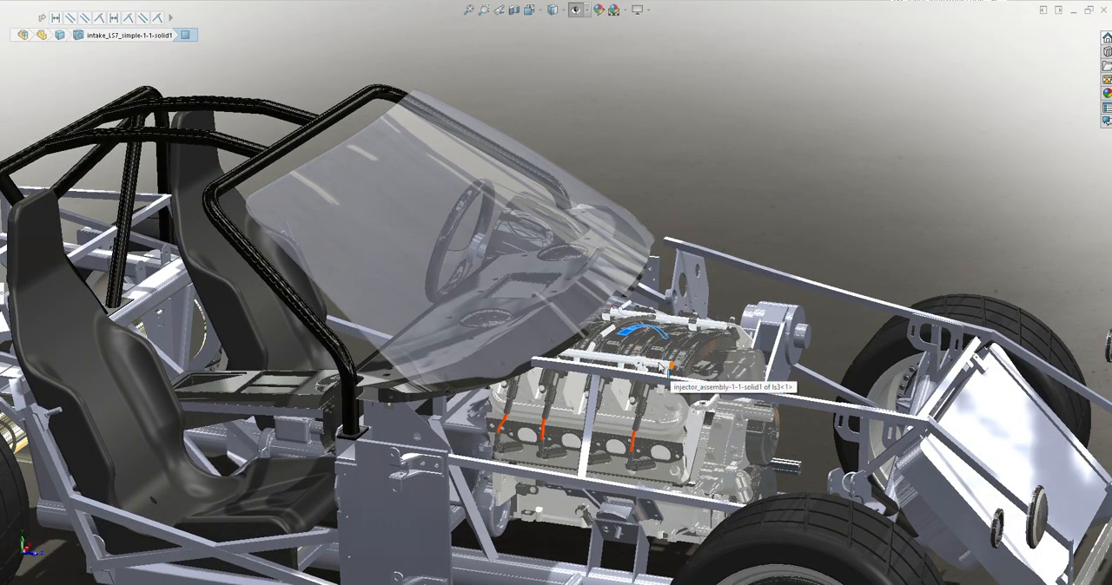
pyautogui.scroll(-2, 556, 283)
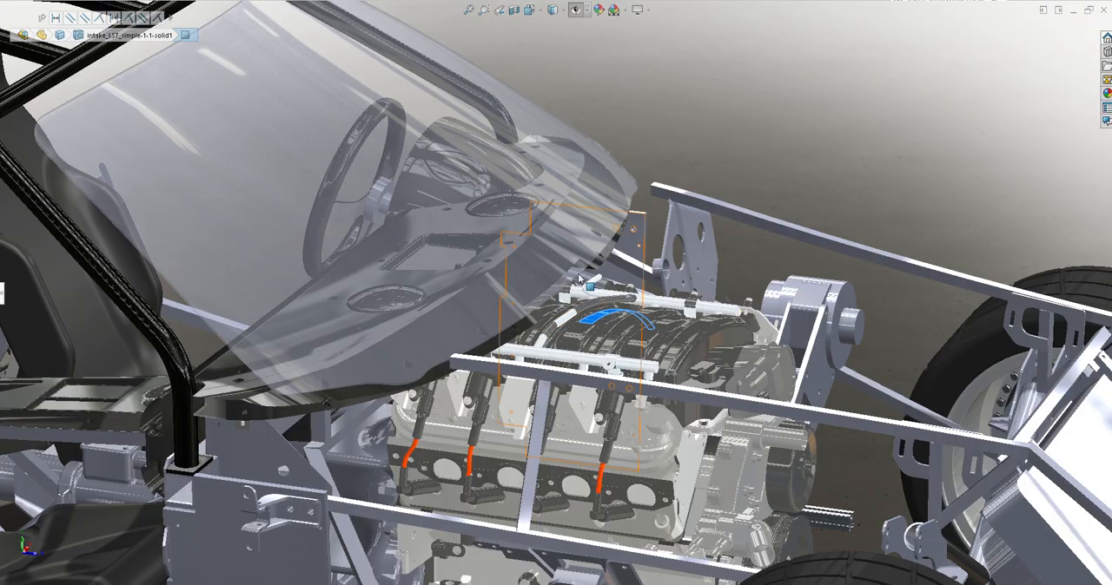
pyautogui.moveTo(538, 298); pyautogui.dragTo(608, 354, button='middle')
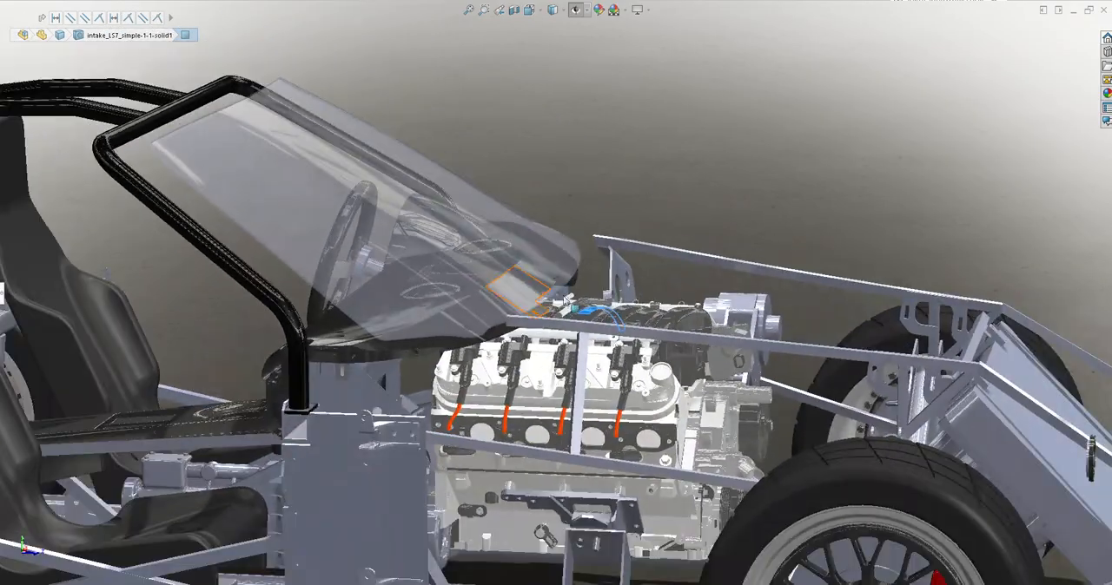
pyautogui.scroll(3, 610, 358)
pyautogui.scroll(3, 611, 357)
pyautogui.scroll(-3, 574, 354)
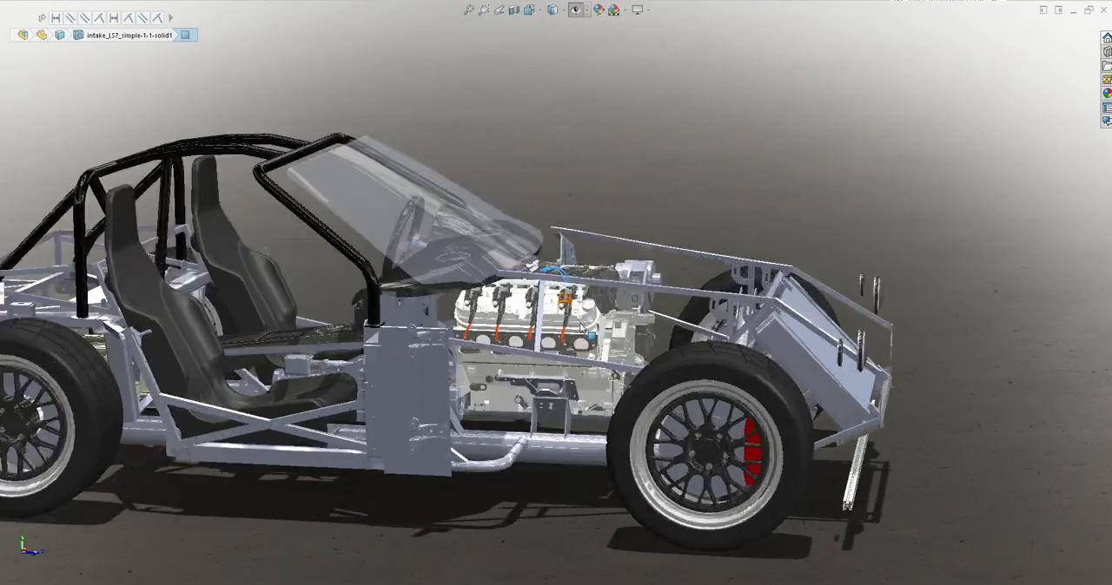
# Examine the engine bay and intake from above, with the dashboard, windshield base and radiator around them
pyautogui.moveTo(571, 305)
pyautogui.mouseDown(button='middle')
pyautogui.moveTo(532, 339)
pyautogui.moveTo(529, 372)
pyautogui.moveTo(556, 382)
pyautogui.mouseUp(button='middle')
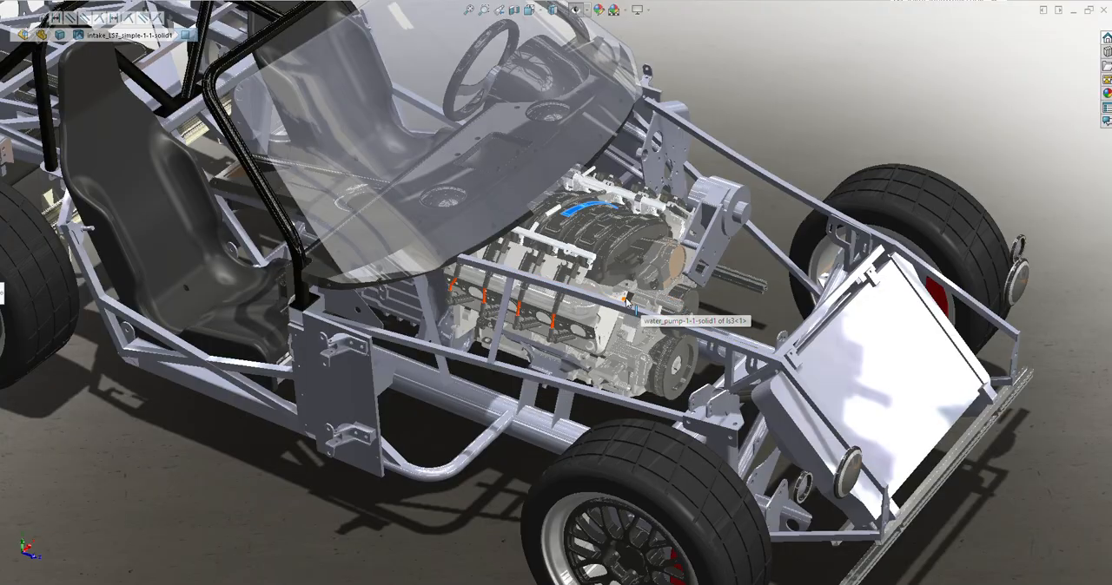
pyautogui.scroll(3, 622, 302)
pyautogui.scroll(-1, 520, 235)
pyautogui.moveTo(520, 235); pyautogui.dragTo(603, 164, button='middle')
pyautogui.scroll(2, 605, 164)
pyautogui.scroll(2, 605, 269)
pyautogui.scroll(-4, 245, 326)
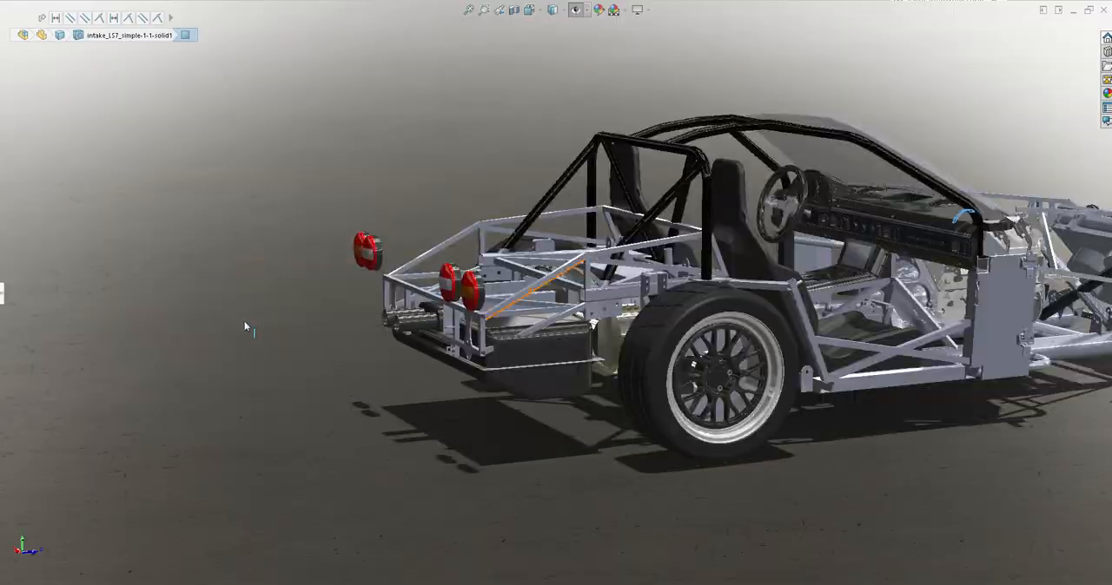
# Inspect the rear frame, picking the side face of the black tank and the flat panel by the exhaust pipes
pyautogui.click(571, 352)
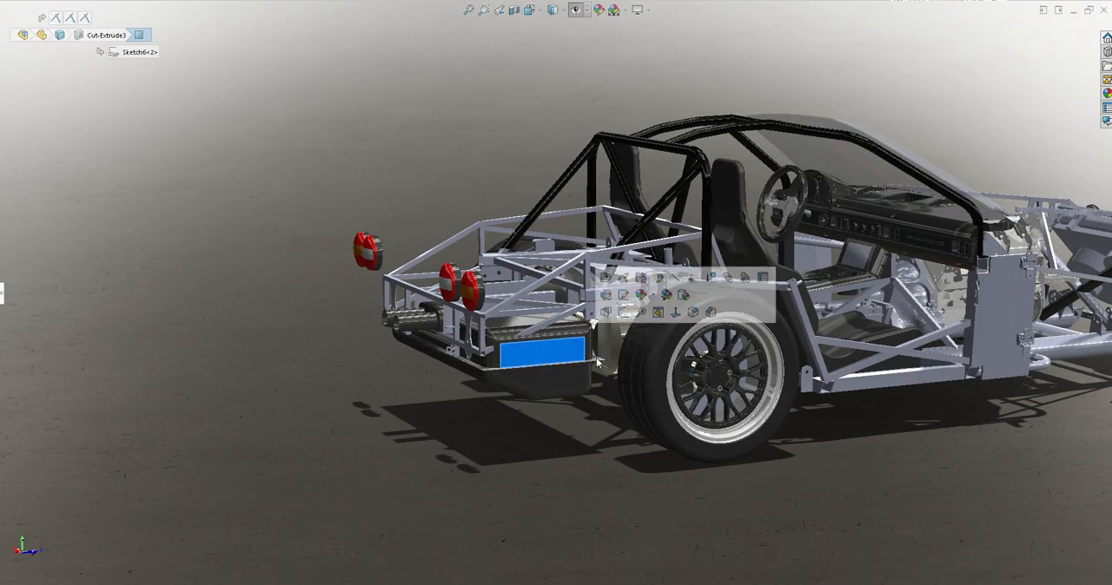
pyautogui.moveTo(467, 453); pyautogui.dragTo(498, 478, button='middle')
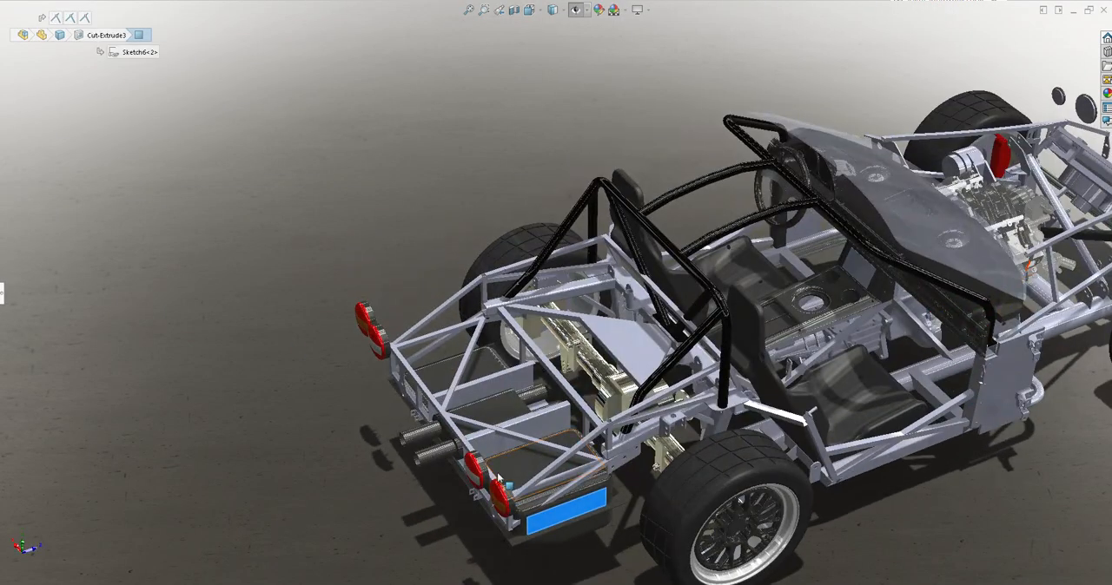
pyautogui.click(498, 409)
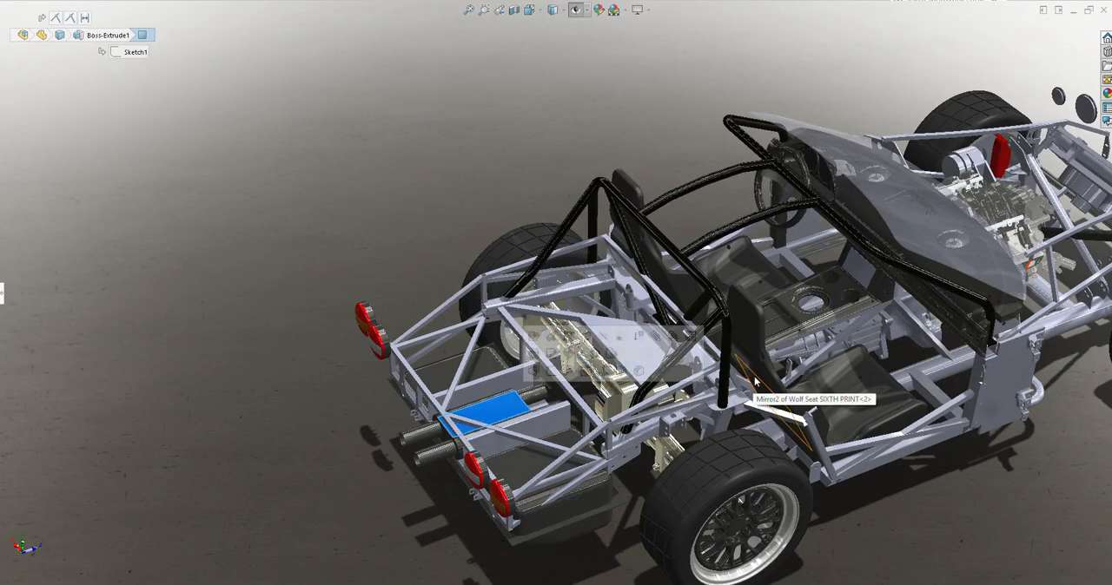
pyautogui.scroll(-3, 788, 221)
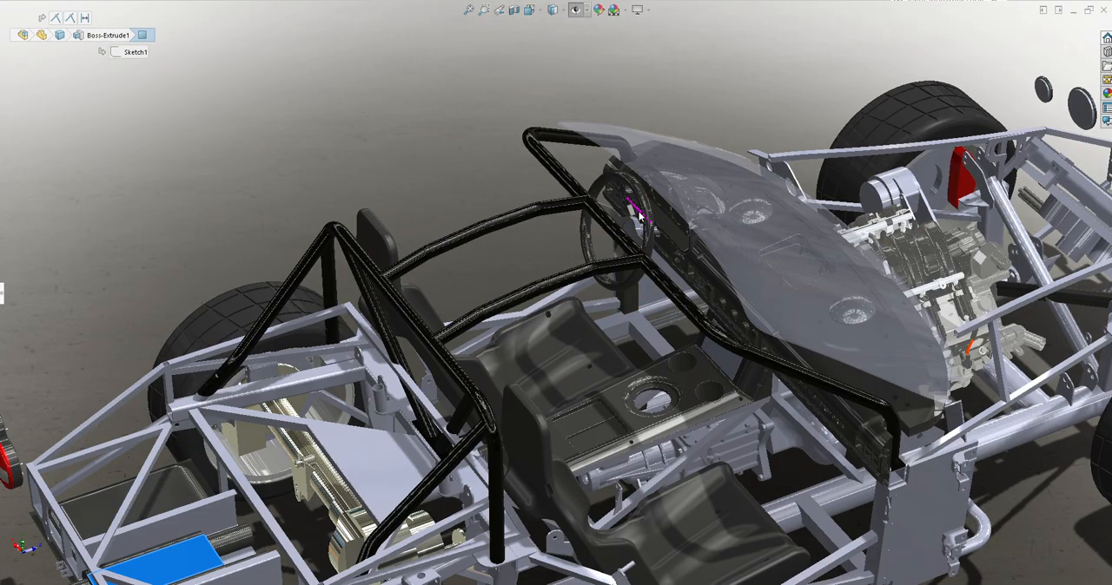
# Inspect the roll cage, picking the windshield-side tube, the lower end of the rear brace and the main hoop's base
pyautogui.moveTo(658, 215); pyautogui.dragTo(609, 136, button='middle')
pyautogui.click(609, 149)
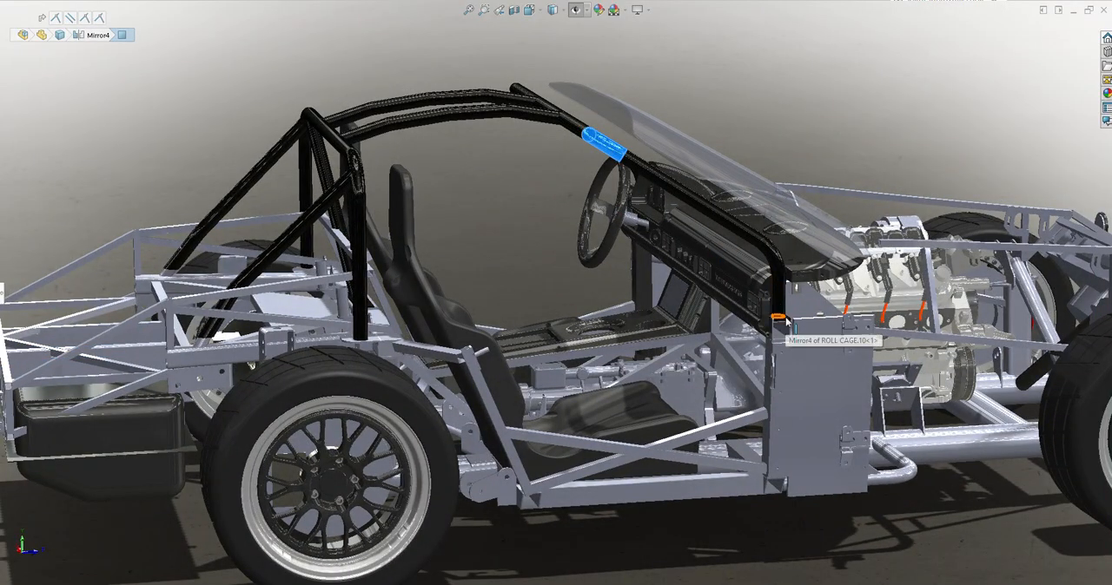
pyautogui.click(206, 344)
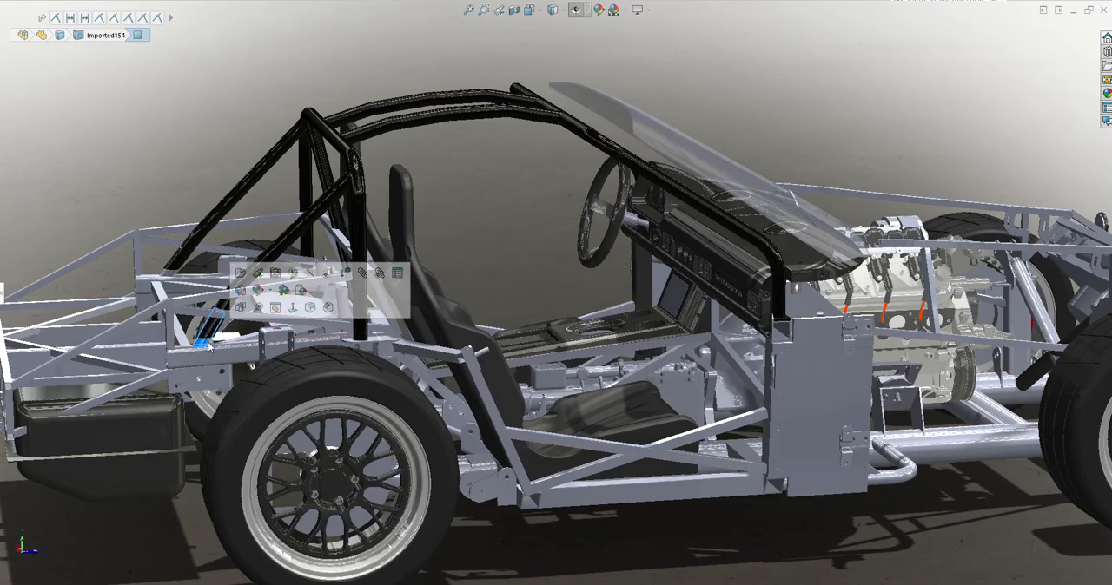
pyautogui.click(360, 337)
pyautogui.moveTo(606, 124); pyautogui.dragTo(365, 107, button='middle')
# Inspect the front wheel up close, picking the face of its spoked disc in front of the red brake caliper
pyautogui.scroll(-1, 600, 186)
pyautogui.scroll(-2, 283, 393)
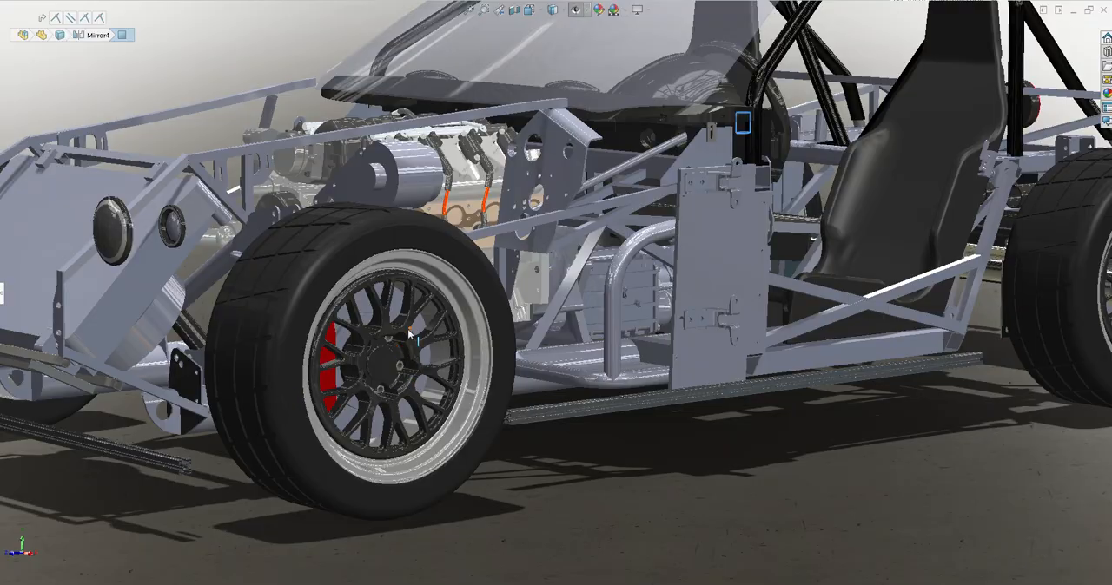
pyautogui.scroll(-2, 409, 332)
pyautogui.click(522, 287)
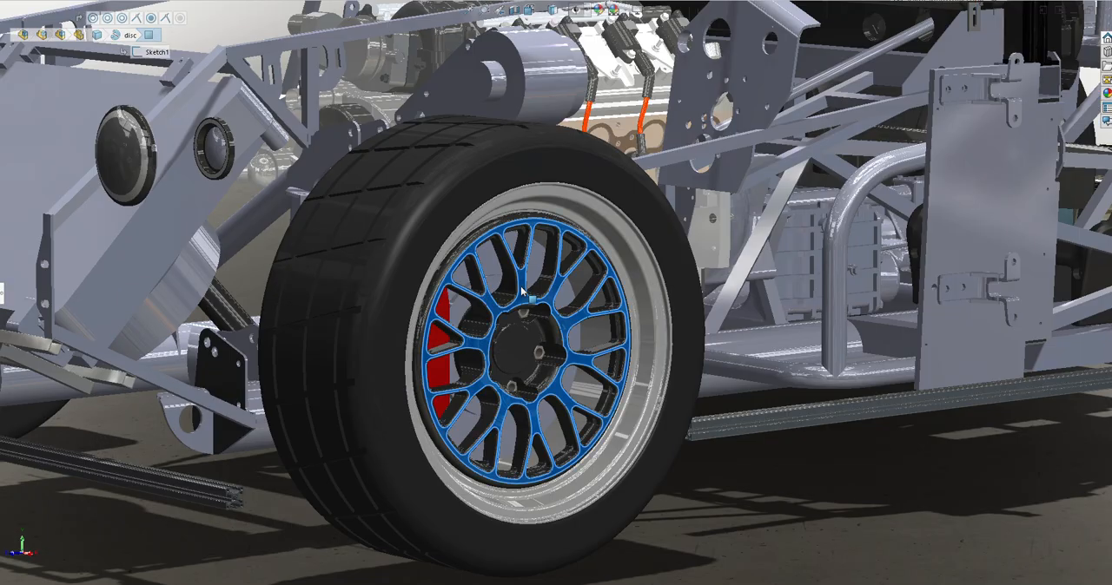
pyautogui.scroll(5, 786, 334)
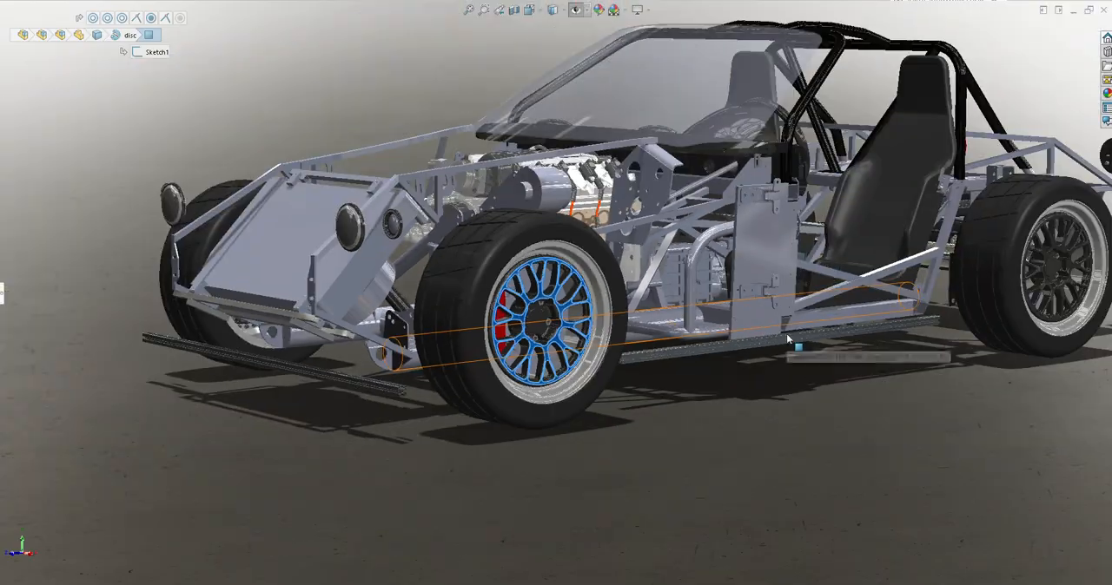
# Examine the rear wheel and tire up close, along with their clearance to the seat and rear frame
pyautogui.moveTo(786, 334); pyautogui.dragTo(799, 343, button='middle')
pyautogui.scroll(-6, 681, 359)
pyautogui.scroll(-5, 681, 359)
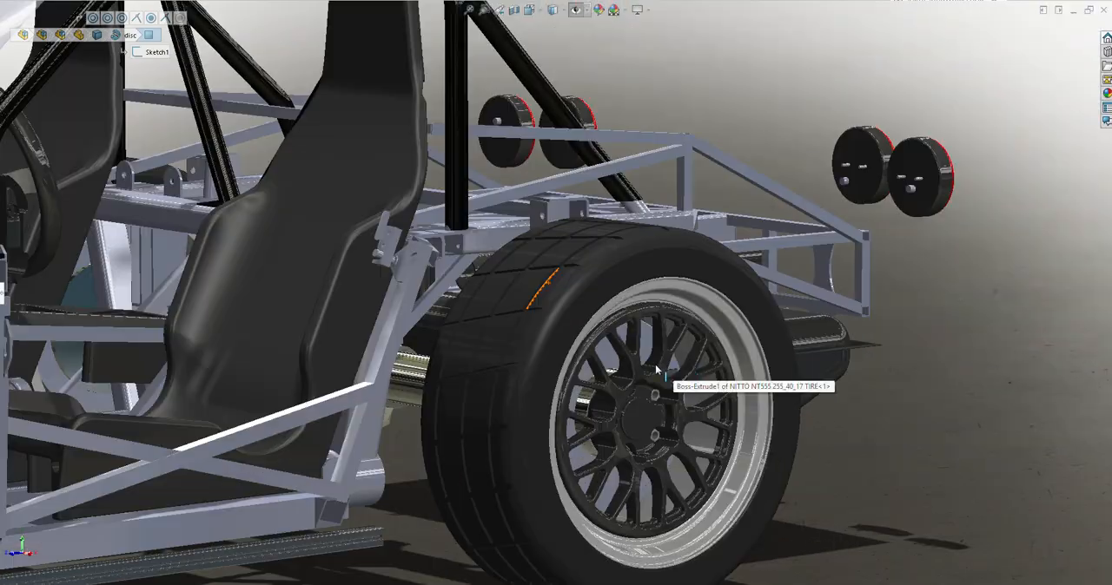
pyautogui.scroll(8, 669, 402)
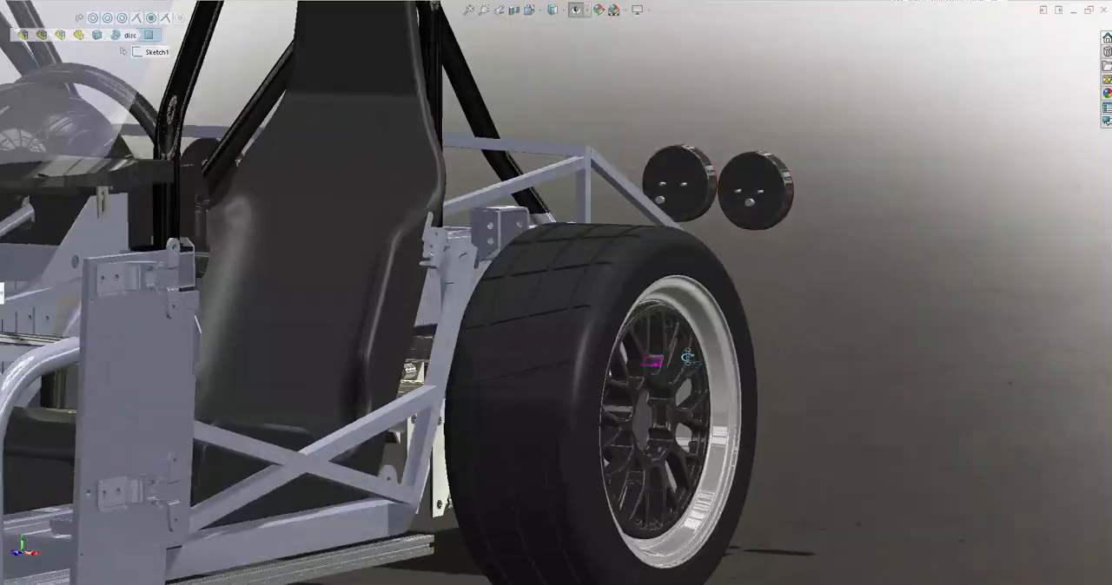
pyautogui.scroll(-3, 550, 302)
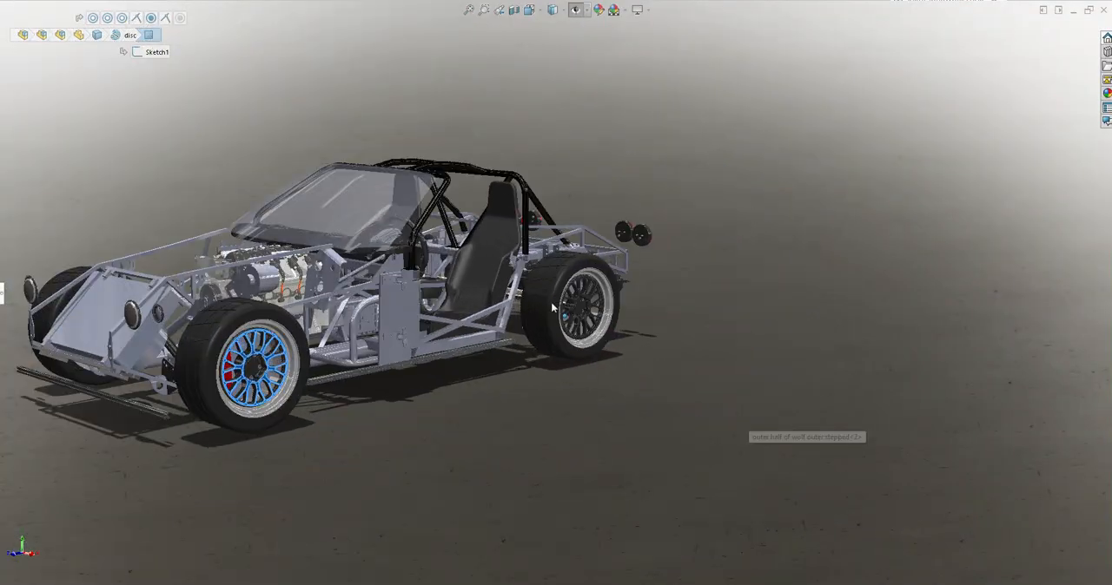
pyautogui.scroll(-8, 573, 296)
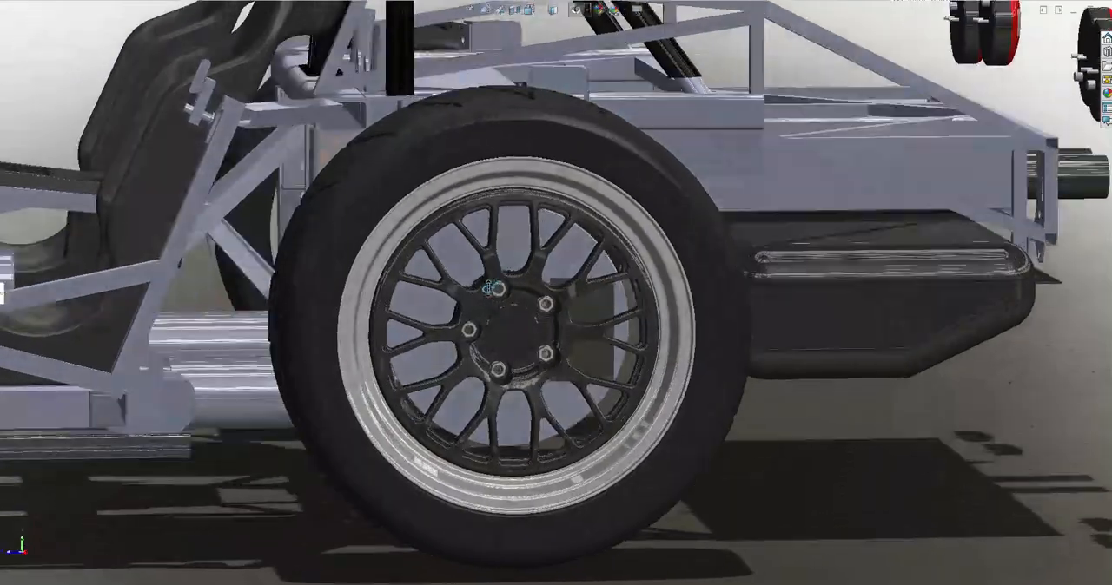
pyautogui.moveTo(493, 288); pyautogui.dragTo(411, 299, button='middle')
pyautogui.scroll(10, 548, 361)
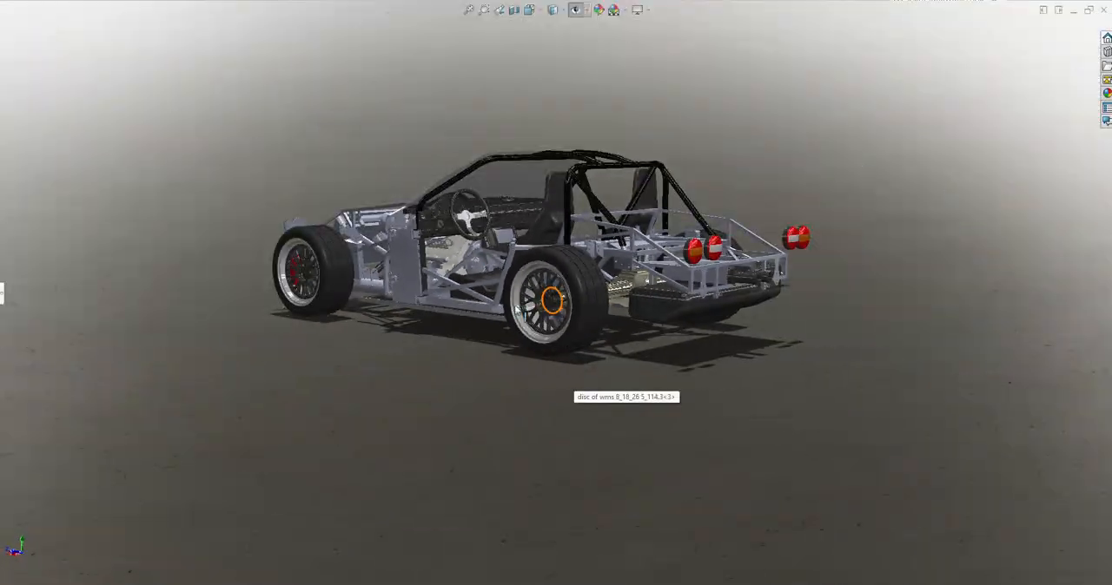
# Inspect the dashboard behind the steering wheel, picking the curved panel beside the wheel and the light switch
pyautogui.scroll(-8, 421, 227)
pyautogui.moveTo(542, 238); pyautogui.dragTo(517, 282, button='middle')
pyautogui.click(660, 261)
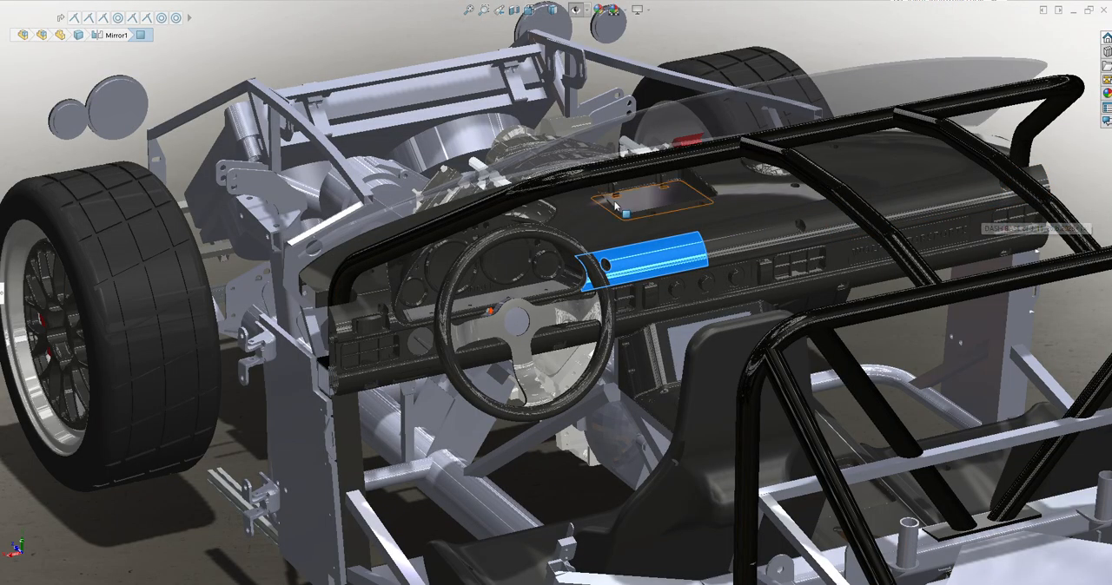
pyautogui.moveTo(875, 232); pyautogui.dragTo(749, 243, button='middle')
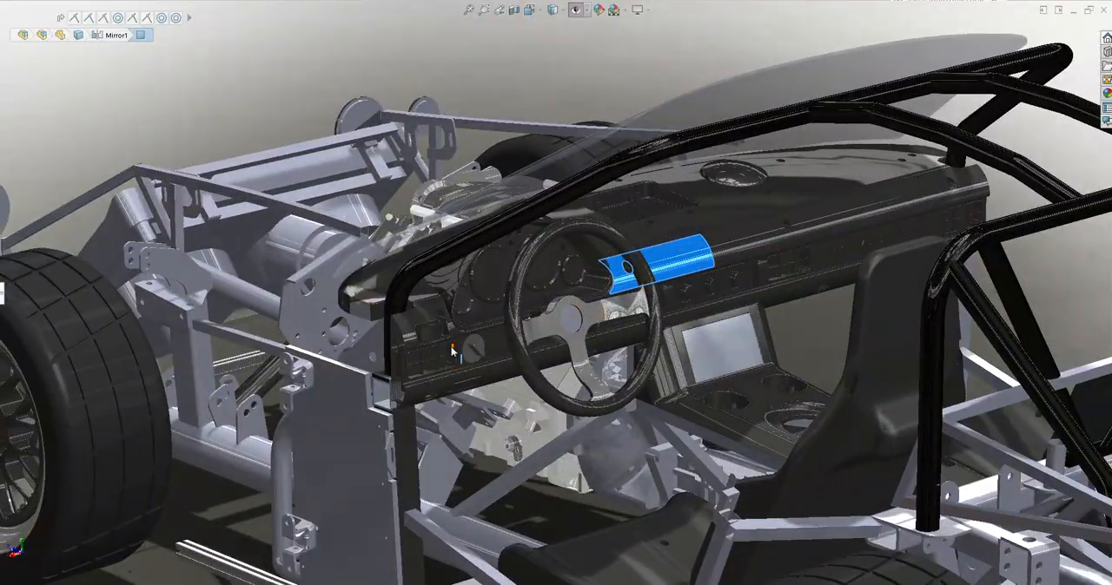
pyautogui.scroll(-5, 471, 351)
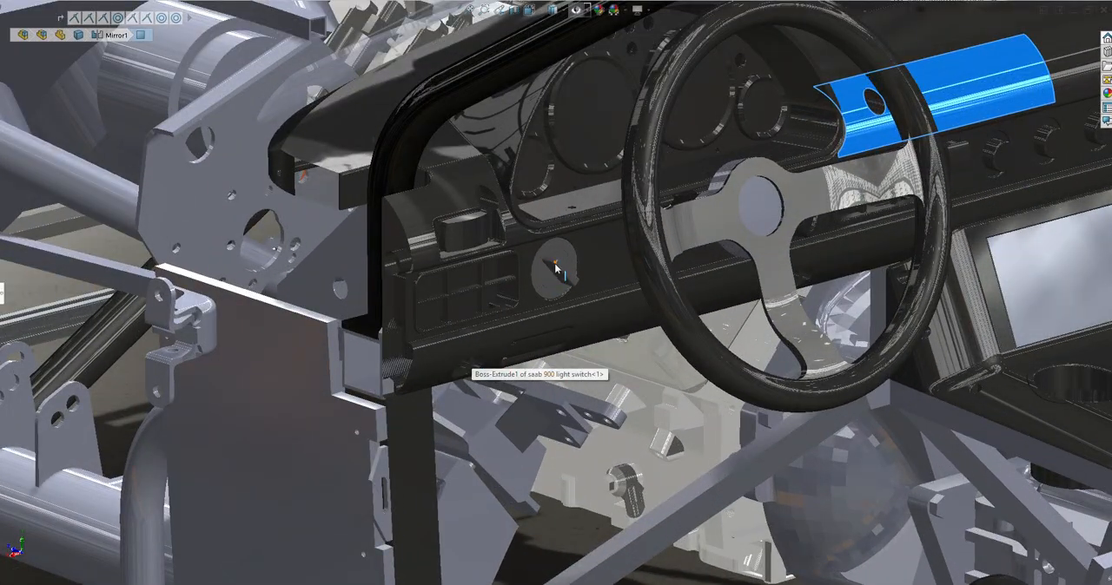
pyautogui.click(557, 272)
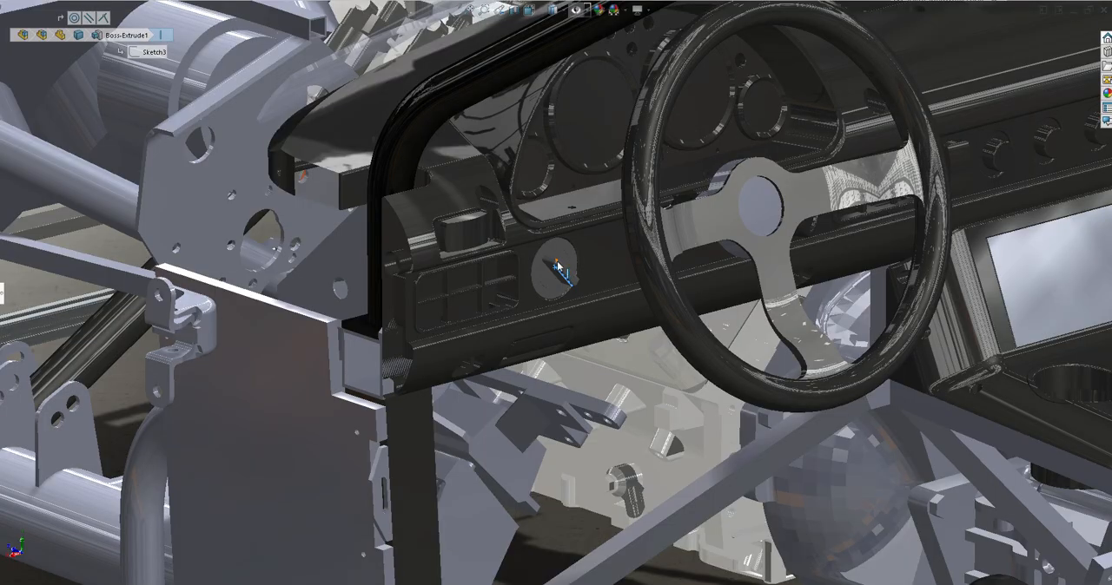
pyautogui.scroll(10, 552, 278)
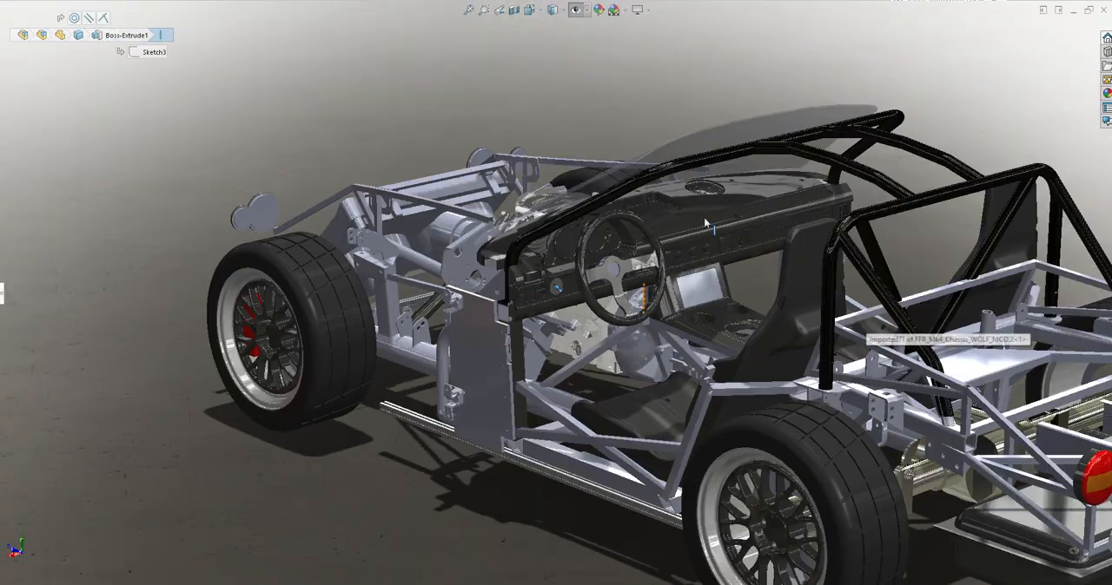
# Inspect the instrument cluster through the steering wheel, picking the face of a large round gauge
pyautogui.click(638, 99)
pyautogui.scroll(-5, 587, 258)
pyautogui.moveTo(587, 268); pyautogui.dragTo(543, 276, button='middle')
pyautogui.click(646, 290)
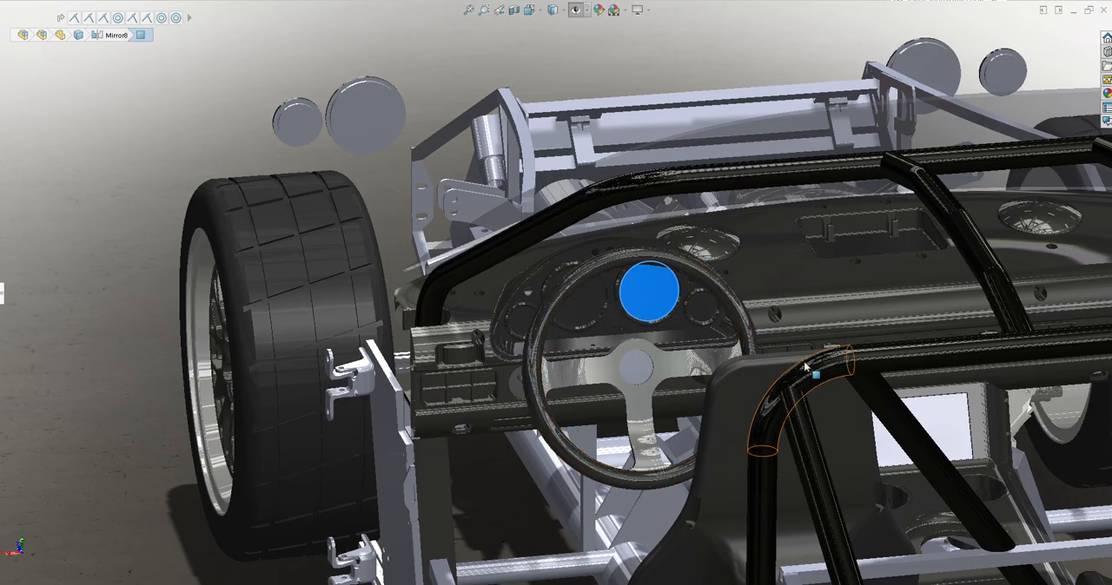
pyautogui.scroll(6, 805, 368)
# Inspect the center console, picking its display screen, the side edge next to the cup holders and the recessed tray floor
pyautogui.moveTo(805, 368); pyautogui.dragTo(660, 349, button='middle')
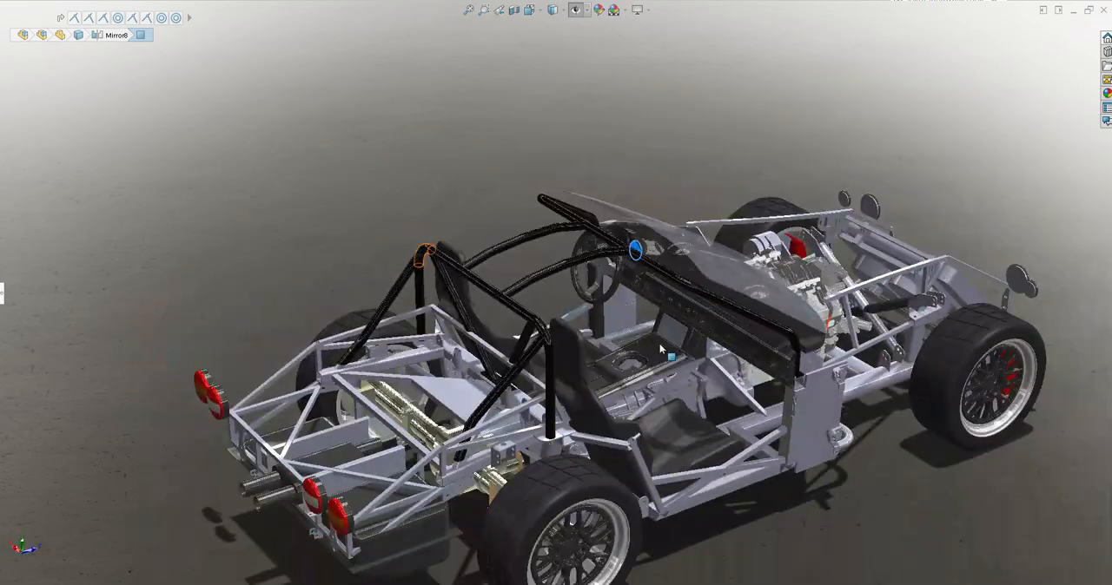
pyautogui.scroll(-8, 660, 350)
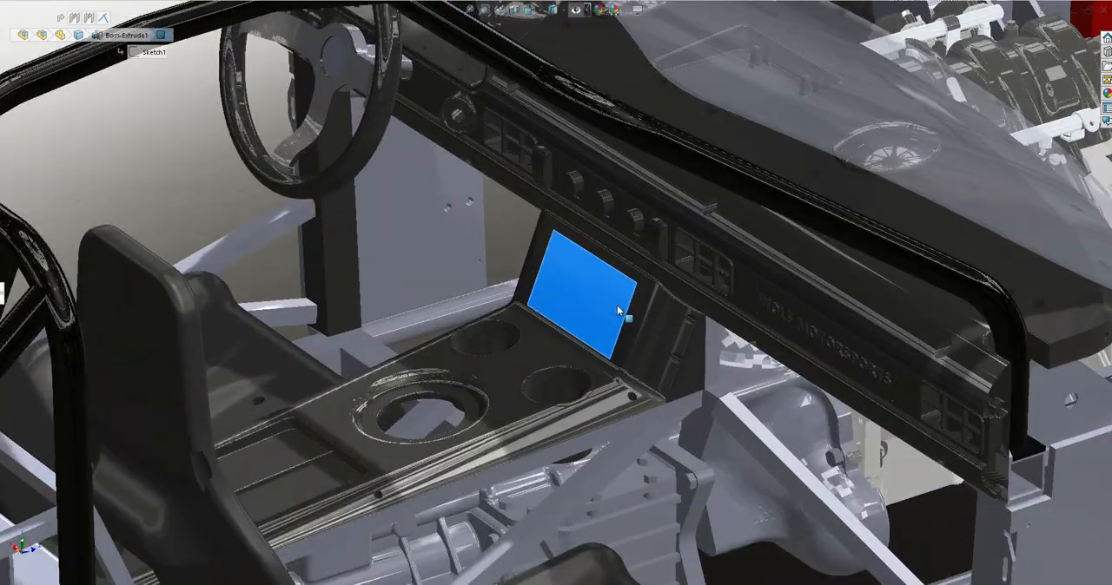
pyautogui.scroll(4, 641, 390)
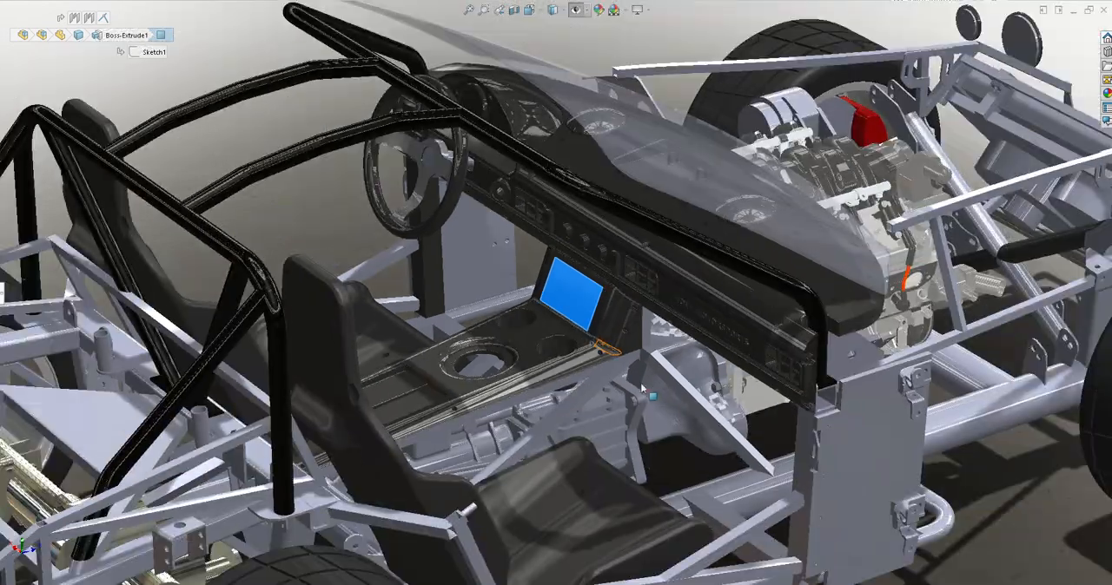
pyautogui.click(548, 375)
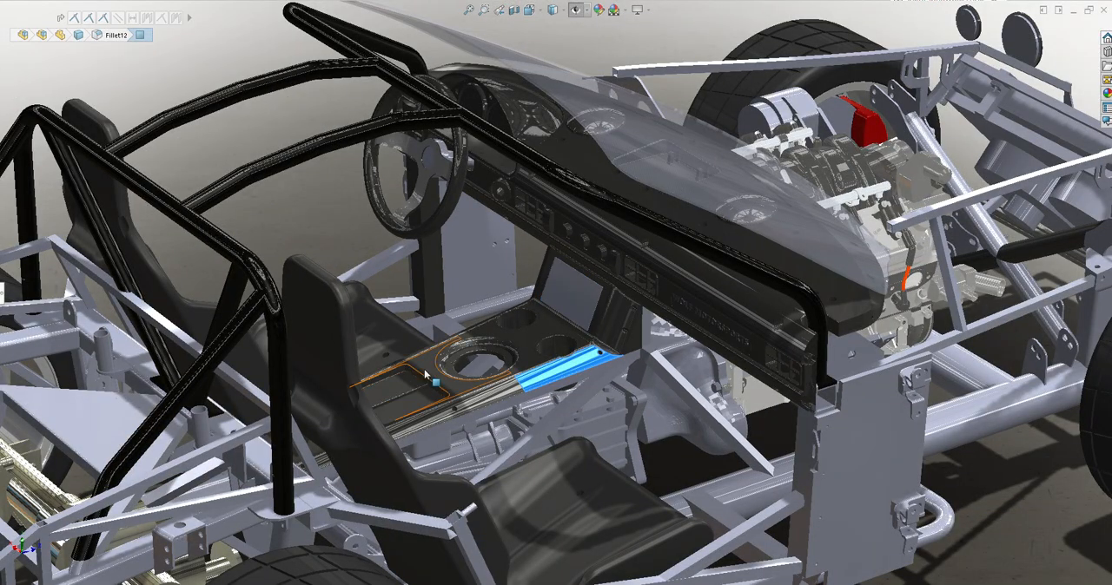
pyautogui.moveTo(426, 372); pyautogui.dragTo(415, 444, button='middle')
pyautogui.click(391, 417)
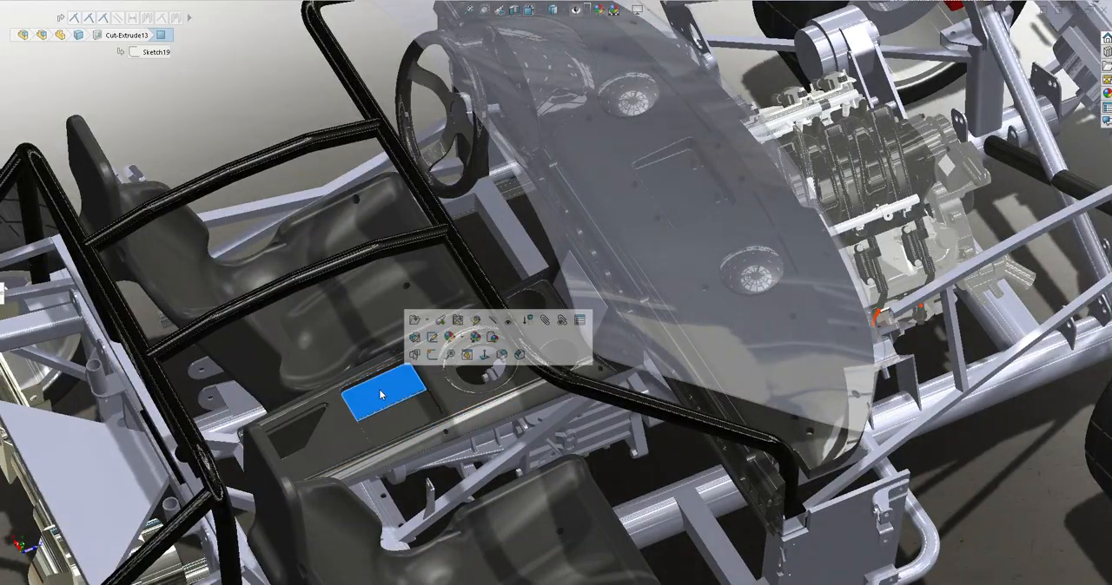
pyautogui.scroll(5, 611, 400)
# Examine the dashboard against the windshield frame from the side, and the complete chassis from the front corner
pyautogui.moveTo(612, 399); pyautogui.dragTo(620, 250, button='middle')
pyautogui.scroll(-3, 601, 260)
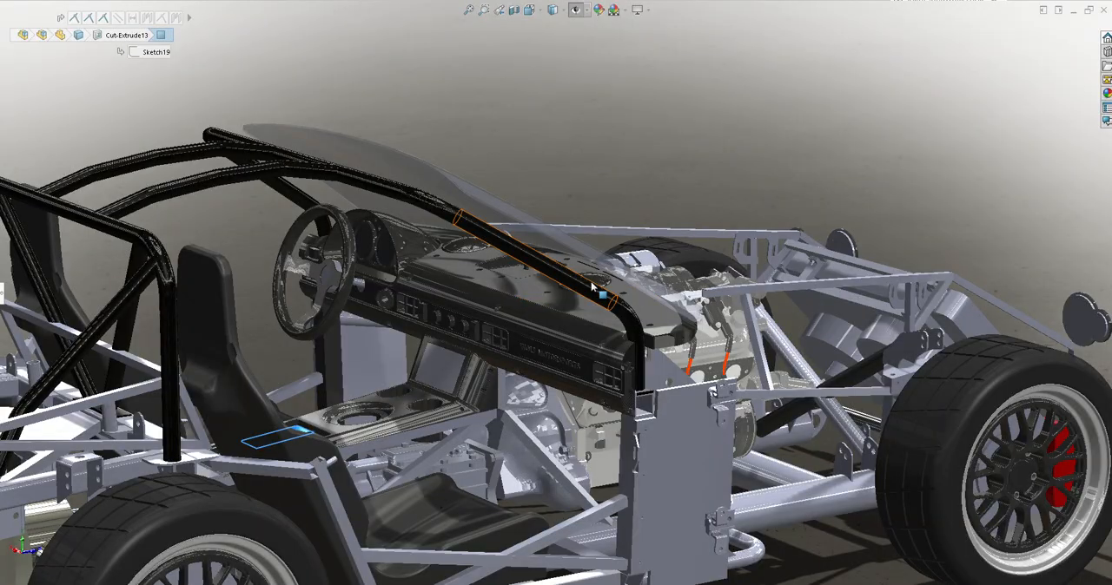
pyautogui.scroll(5, 671, 409)
pyautogui.moveTo(671, 409); pyautogui.dragTo(582, 365, button='middle')
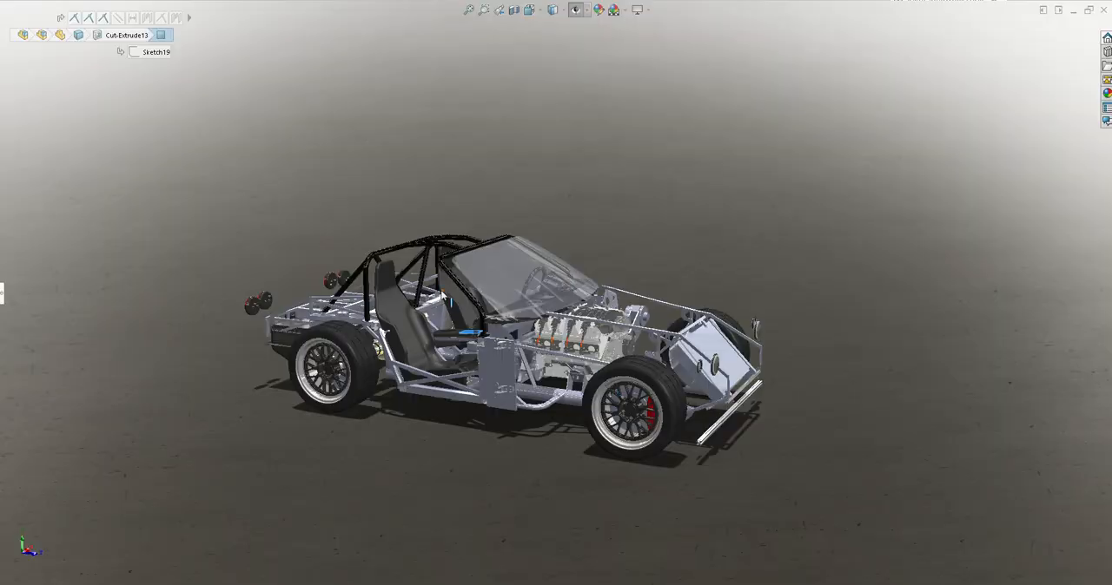
pyautogui.scroll(-4, 442, 297)
pyautogui.scroll(-2, 569, 326)
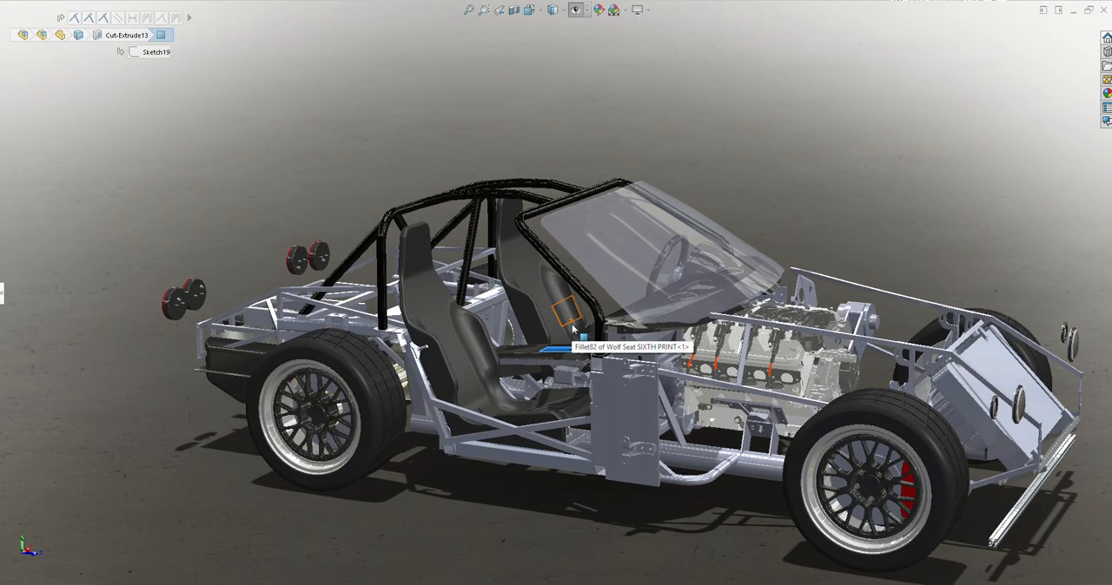
# Show the hidden TFP.8_16.A<6> coupe body component over the chassis and view the front fender area
pyautogui.press('F9')
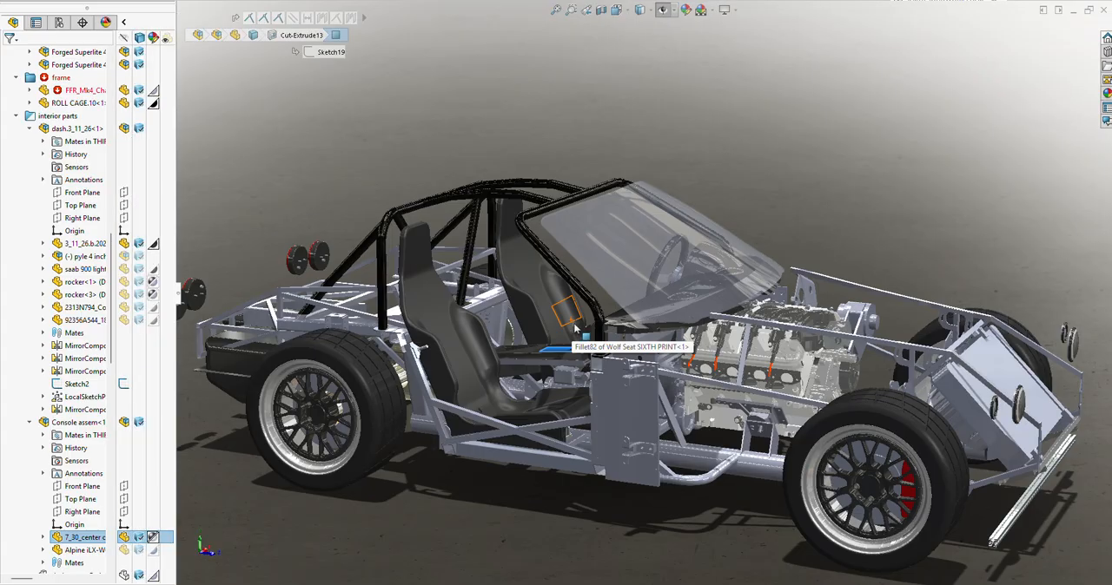
pyautogui.scroll(10, 59, 211)
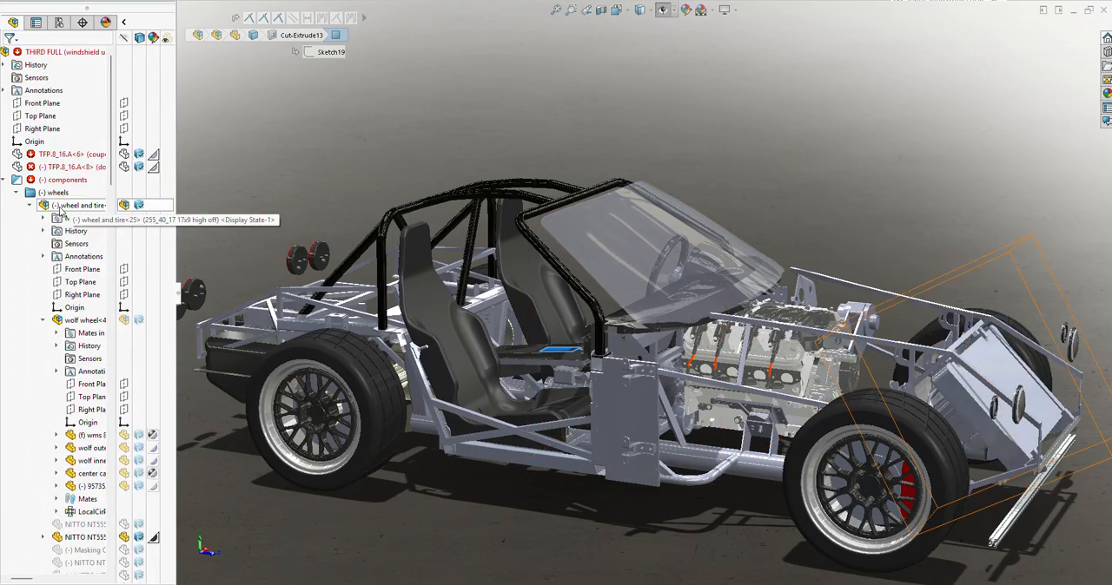
pyautogui.click(5, 179)
pyautogui.click(68, 155)
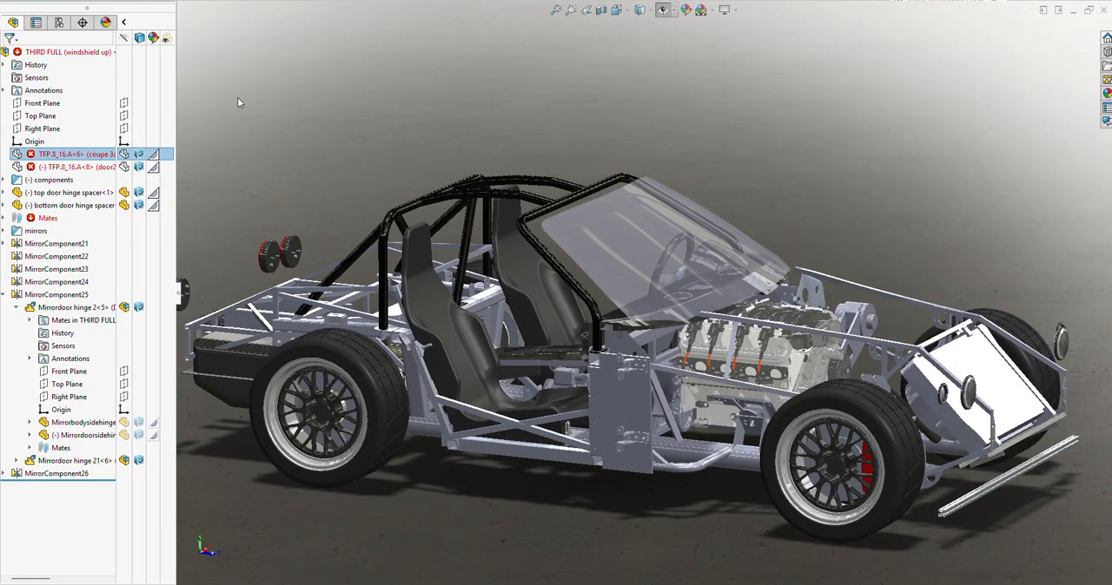
pyautogui.click(121, 155)
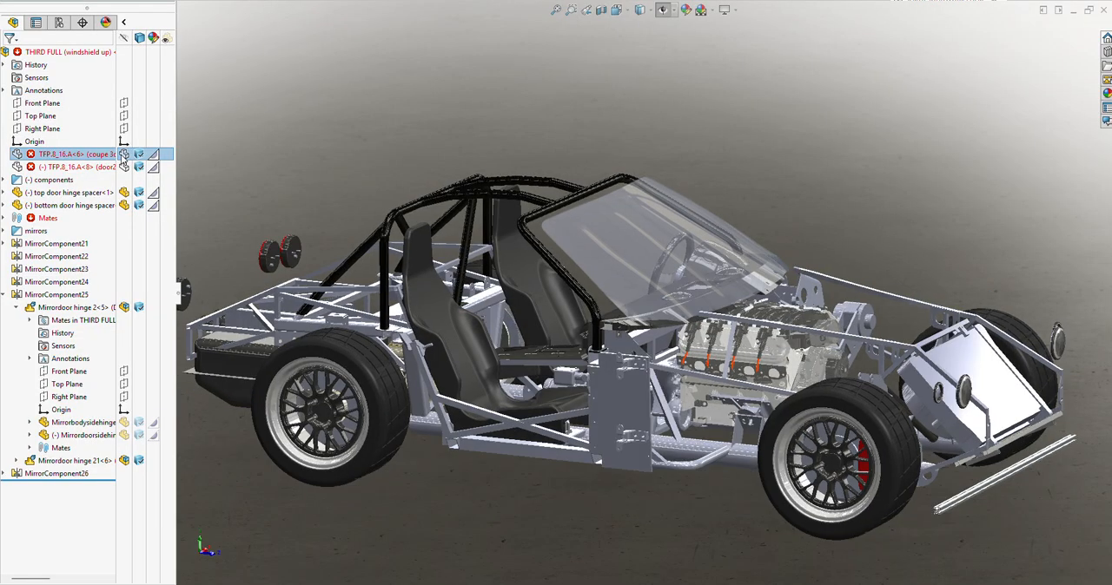
pyautogui.click(648, 146)
pyautogui.moveTo(766, 368); pyautogui.dragTo(858, 373, button='middle')
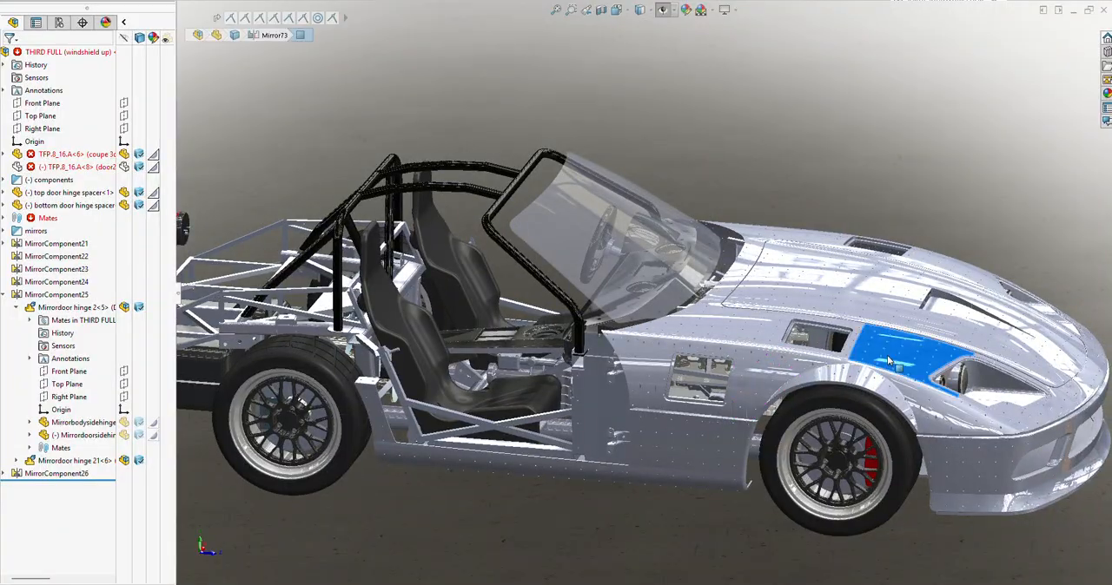
# Examine the headlight recesses, the riveted hood panels and the louvered side vent on the front body
pyautogui.scroll(-10, 887, 361)
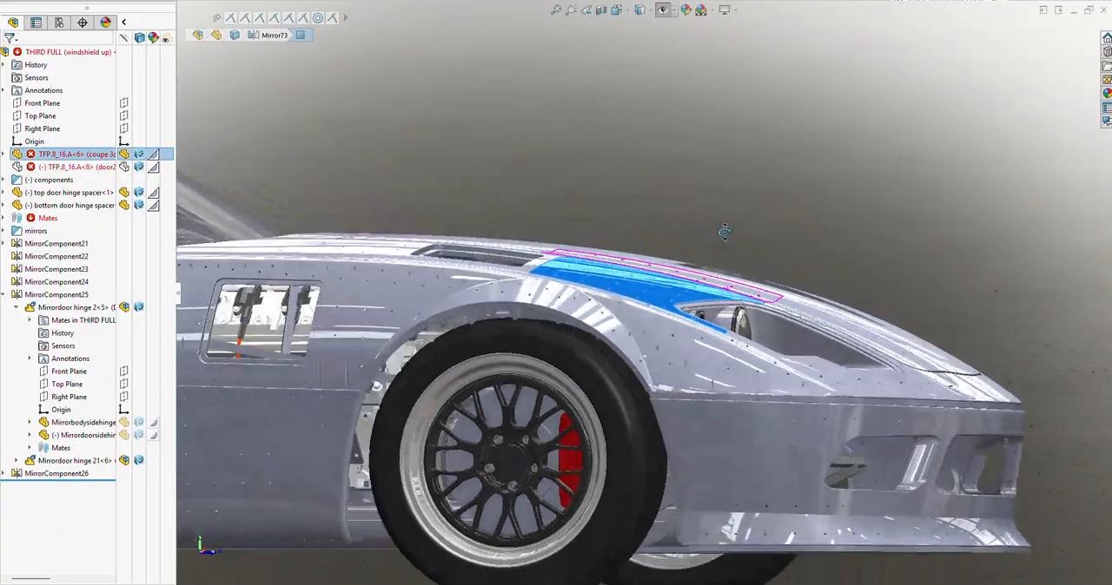
pyautogui.moveTo(725, 232); pyautogui.dragTo(580, 299, button='middle')
pyautogui.scroll(-5, 781, 386)
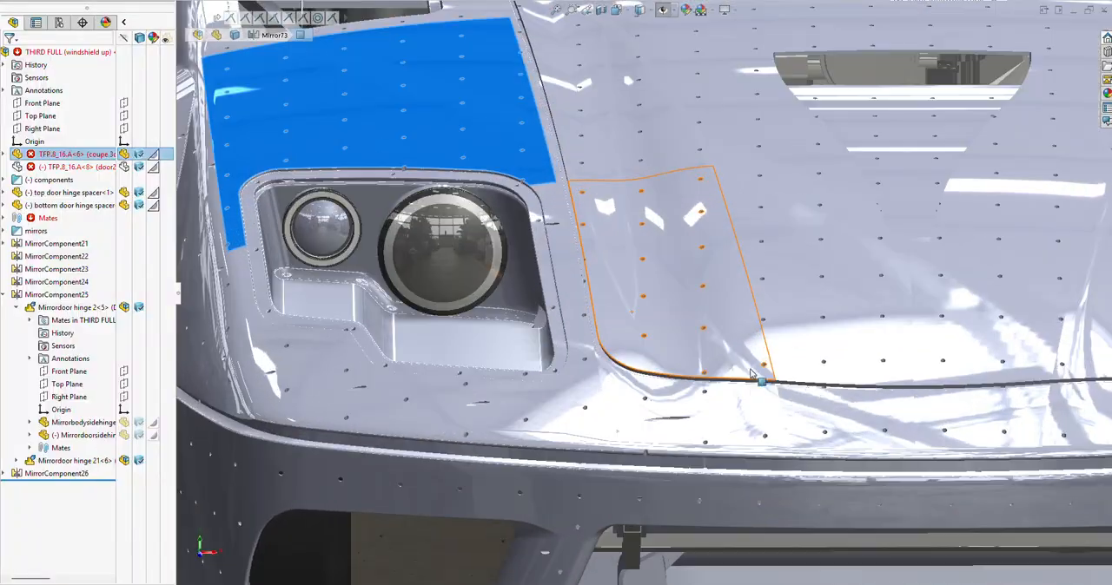
pyautogui.moveTo(793, 325); pyautogui.dragTo(707, 410, button='middle')
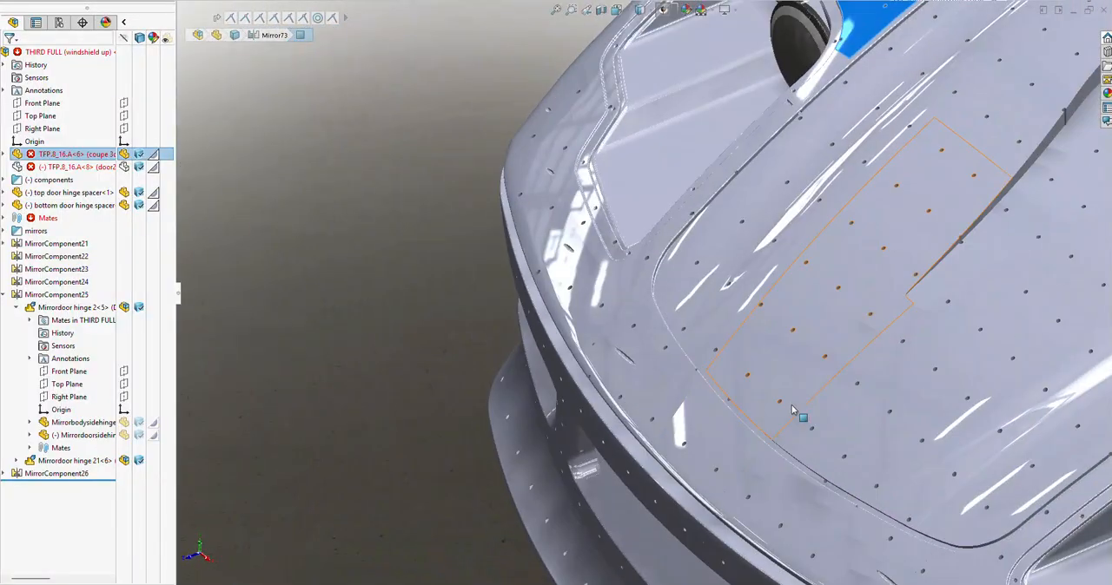
pyautogui.scroll(4, 799, 417)
pyautogui.moveTo(843, 325)
pyautogui.mouseDown(button='middle')
pyautogui.moveTo(815, 267)
pyautogui.moveTo(765, 235)
pyautogui.moveTo(773, 180)
pyautogui.moveTo(802, 241)
pyautogui.moveTo(889, 276)
pyautogui.mouseUp(button='middle')
pyautogui.scroll(-8, 889, 276)
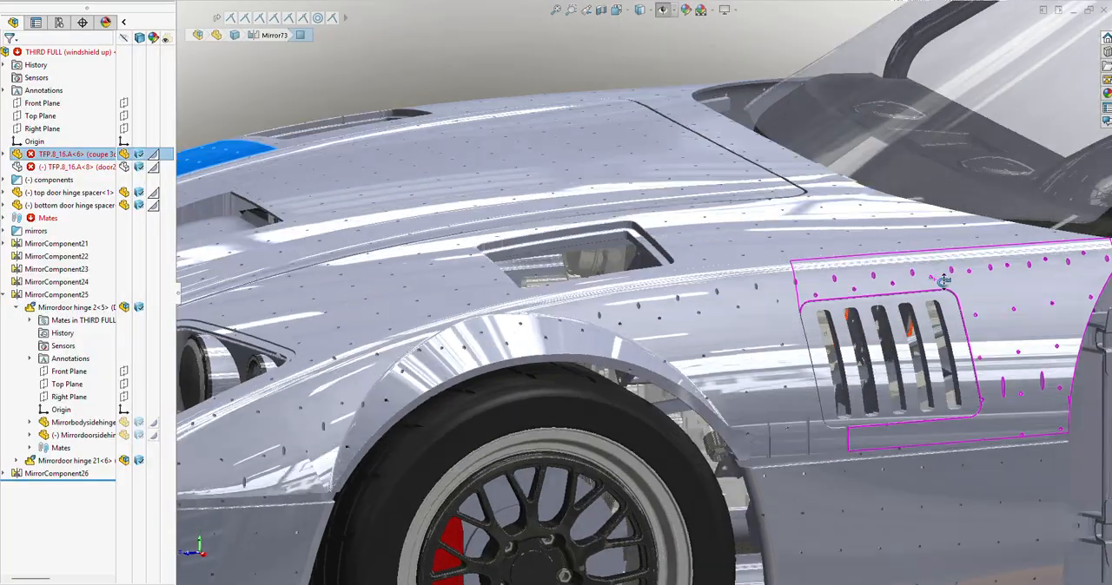
pyautogui.scroll(10, 1023, 272)
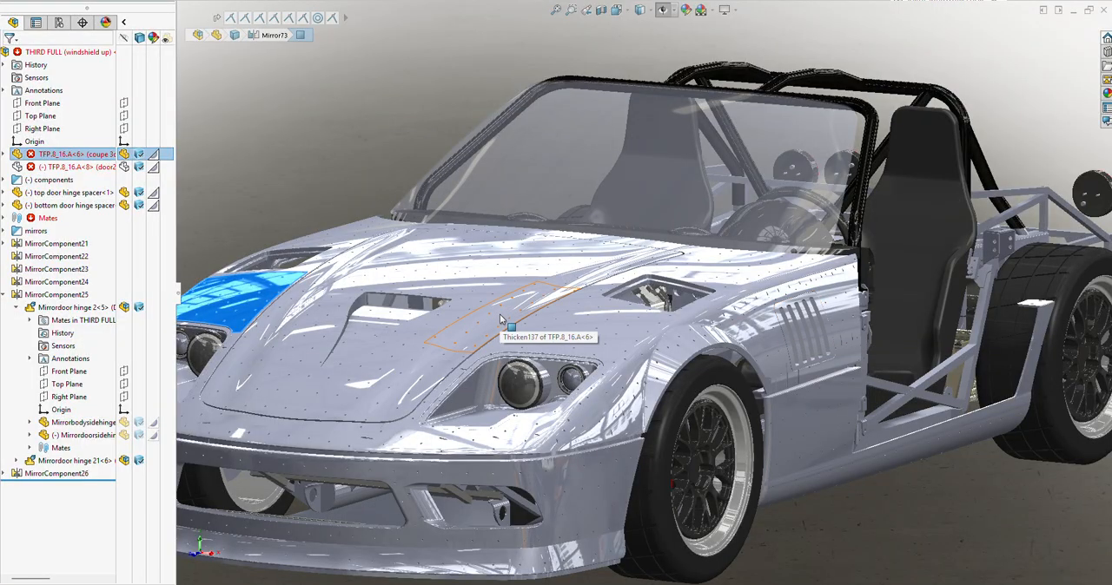
# Hide the feature tree, clear the face selection and display the car shaded with edges
pyautogui.press('F9')
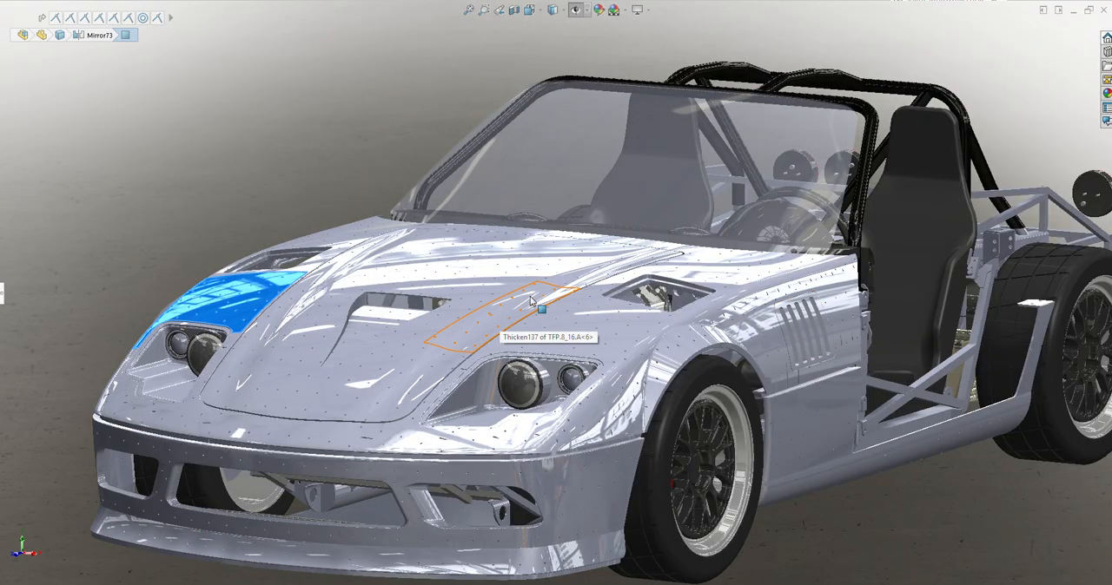
pyautogui.scroll(4, 693, 334)
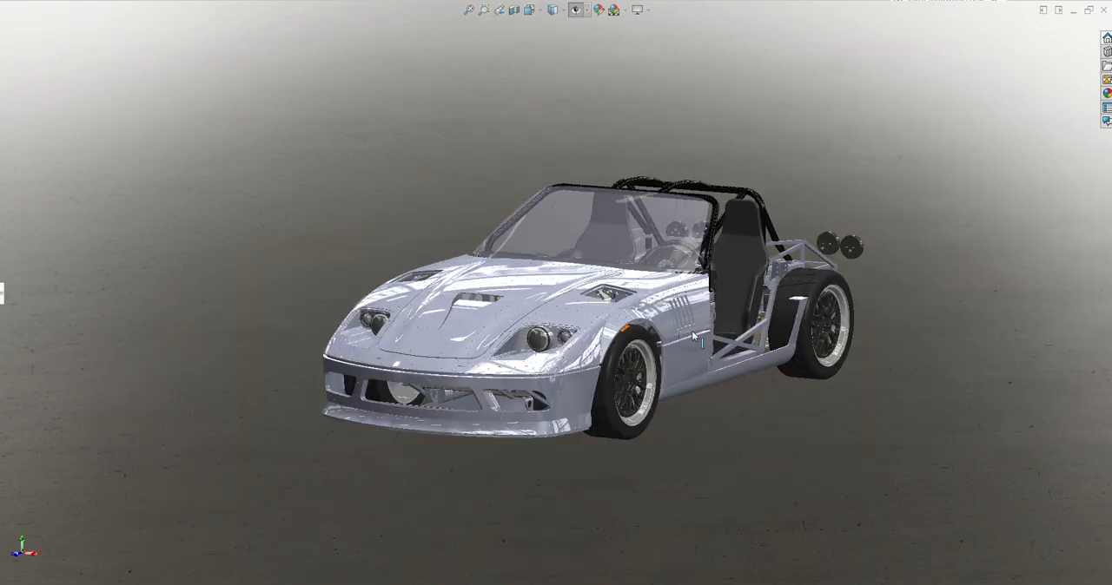
pyautogui.moveTo(691, 329)
pyautogui.mouseDown(button='middle')
pyautogui.moveTo(654, 292)
pyautogui.moveTo(698, 334)
pyautogui.mouseUp(button='middle')
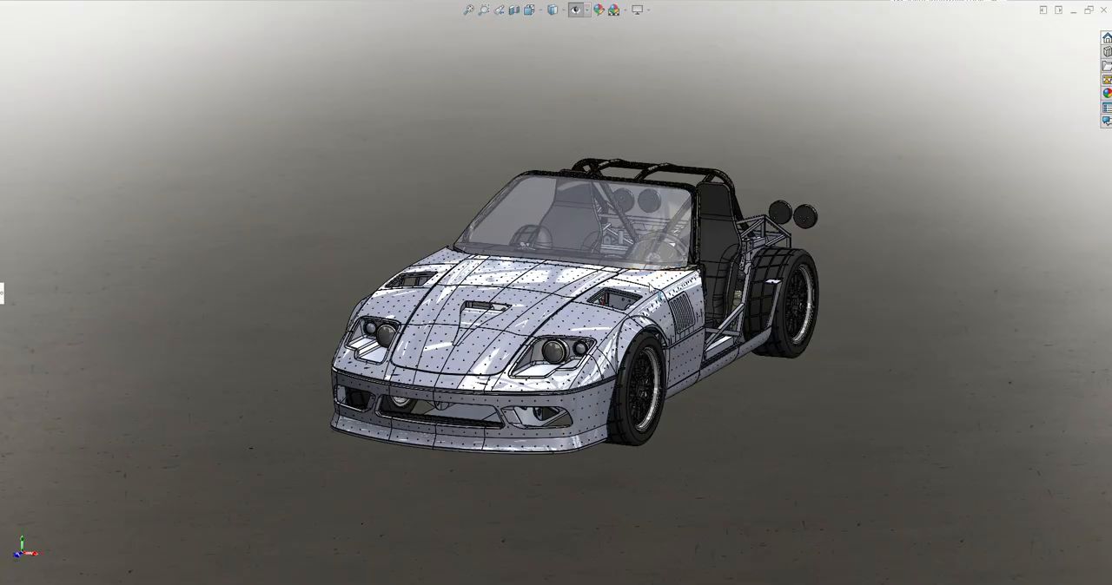
pyautogui.scroll(-10, 609, 308)
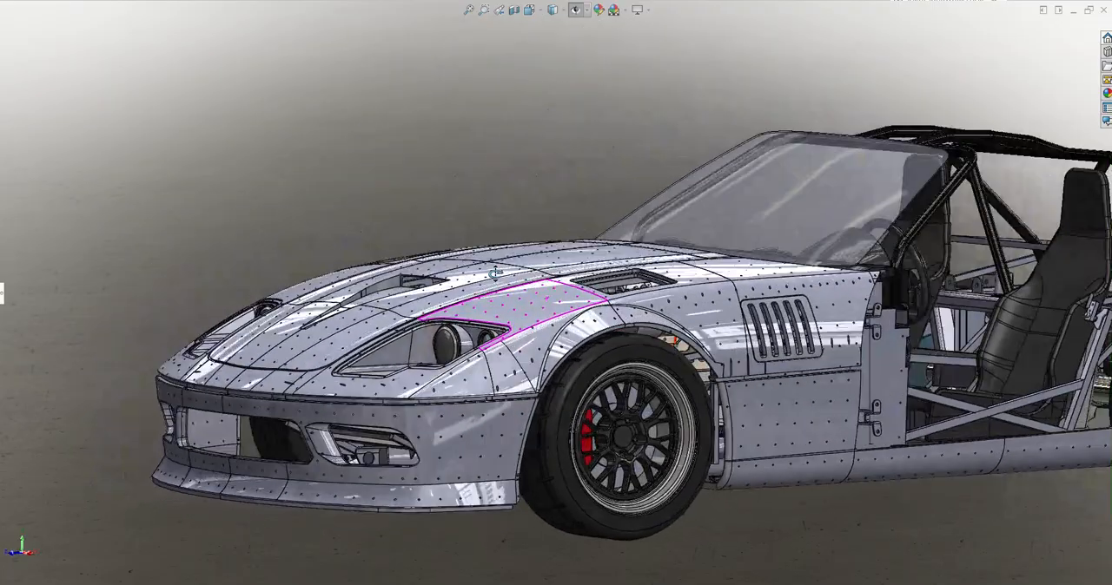
# Inspect the underside behind the front wheel, picking the bottom face of the rocker panel and the small filleted face above the rail
pyautogui.moveTo(495, 274); pyautogui.dragTo(471, 316, button='middle')
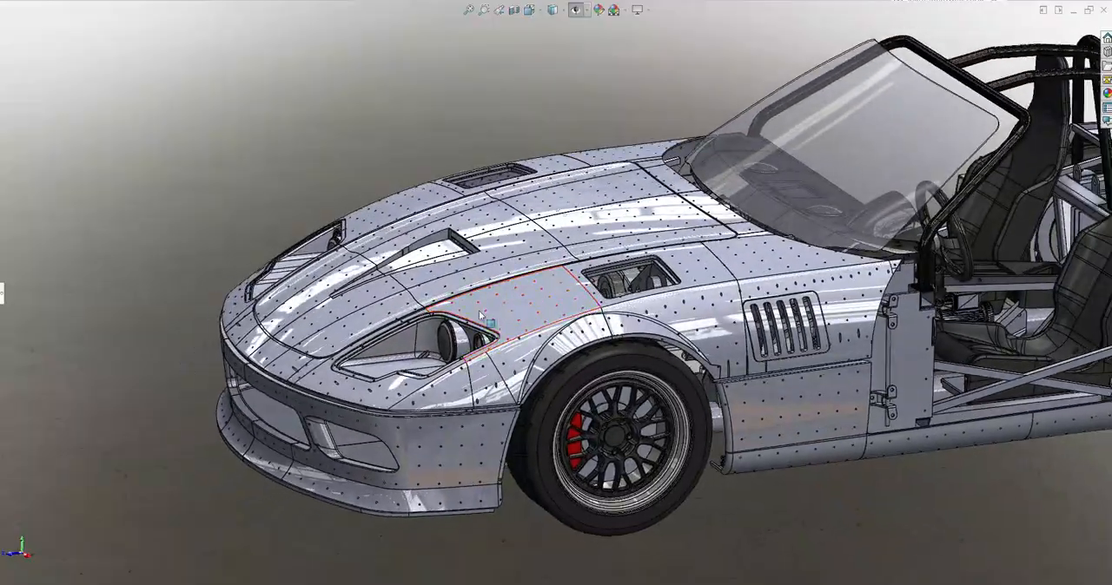
pyautogui.scroll(-2, 877, 442)
pyautogui.scroll(-4, 819, 422)
pyautogui.moveTo(666, 364); pyautogui.dragTo(839, 302, button='middle')
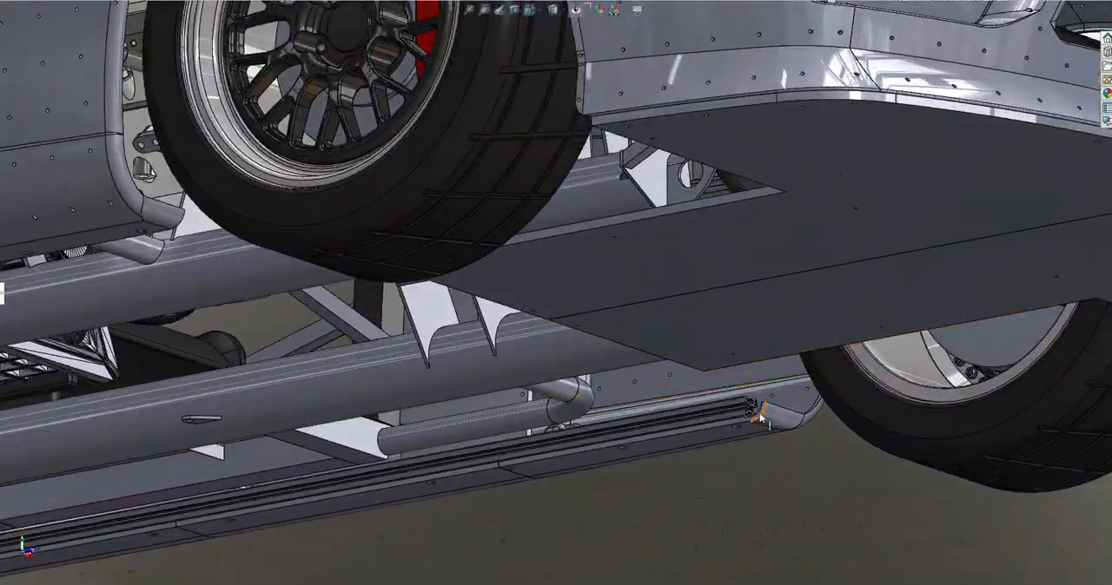
pyautogui.scroll(-3, 664, 443)
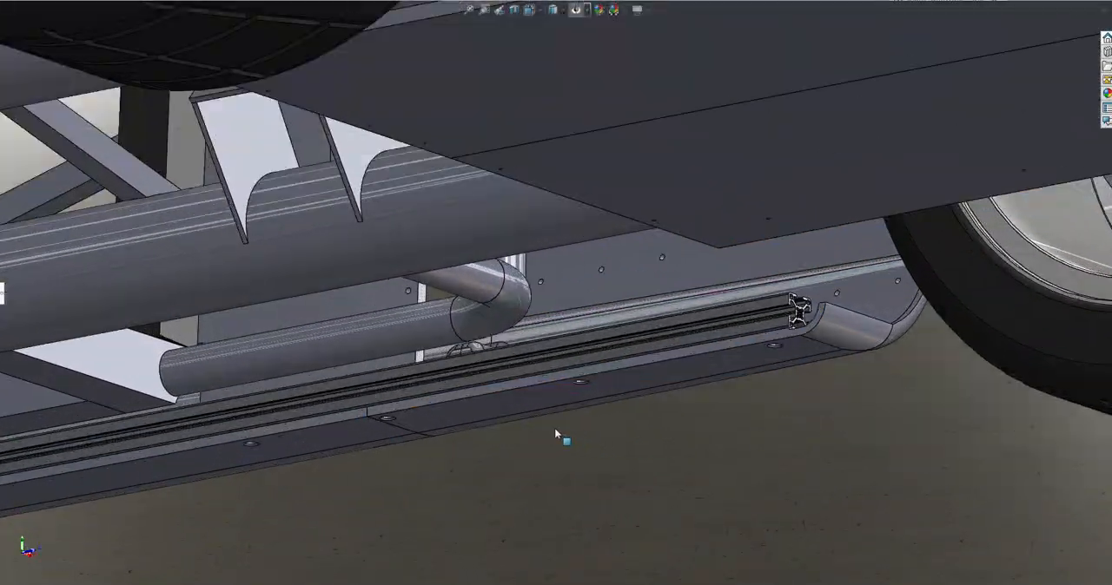
pyautogui.click(469, 402)
pyautogui.scroll(-3, 477, 365)
pyautogui.click(518, 307)
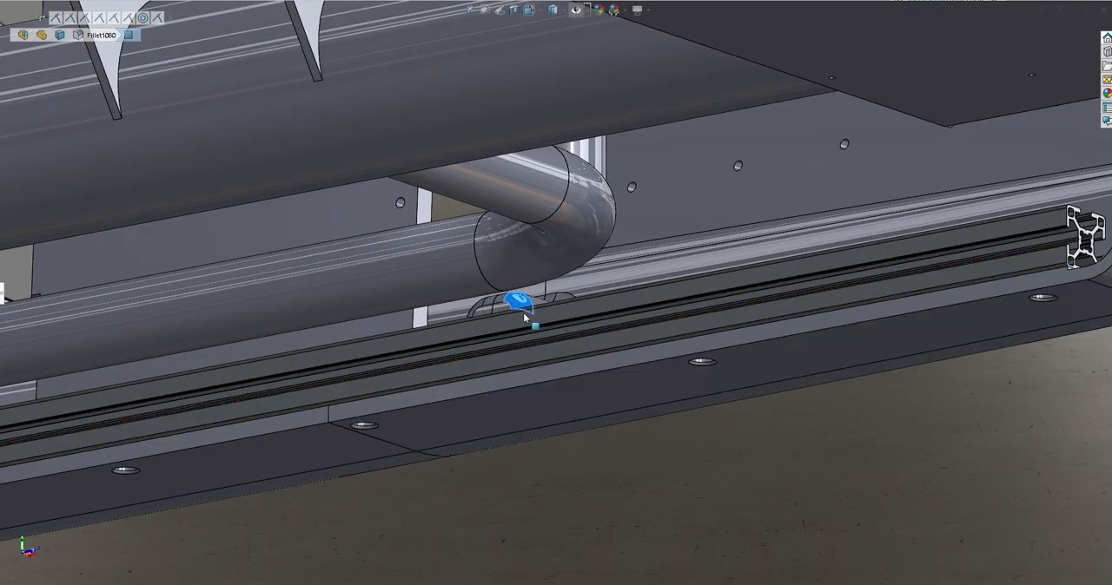
# Examine the rocker panel behind the front wheel and the curved bracket in the sill below the door hinges
pyautogui.scroll(4, 928, 285)
pyautogui.moveTo(798, 202); pyautogui.dragTo(750, 327, button='middle')
pyautogui.scroll(5, 751, 326)
pyautogui.scroll(-3, 836, 226)
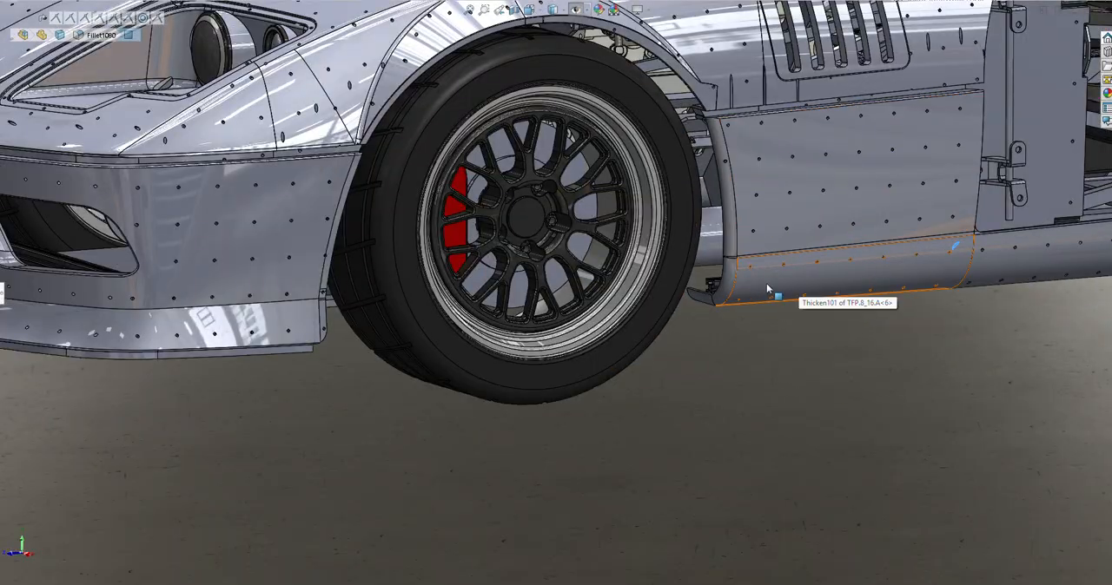
pyautogui.scroll(-2, 997, 257)
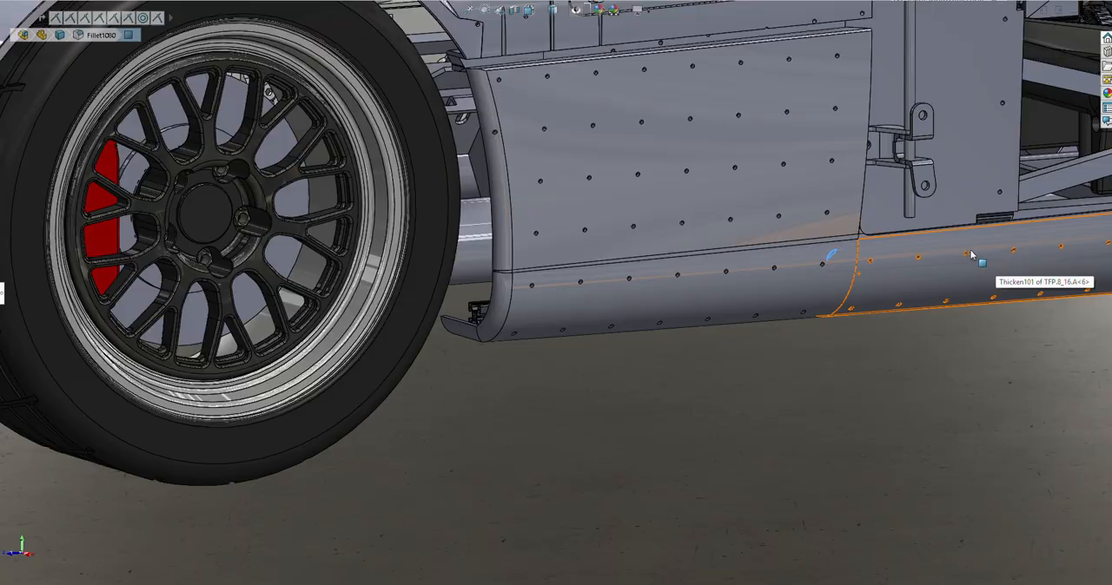
pyautogui.scroll(3, 876, 282)
pyautogui.moveTo(879, 297); pyautogui.dragTo(576, 309, button='middle')
pyautogui.scroll(-6, 720, 265)
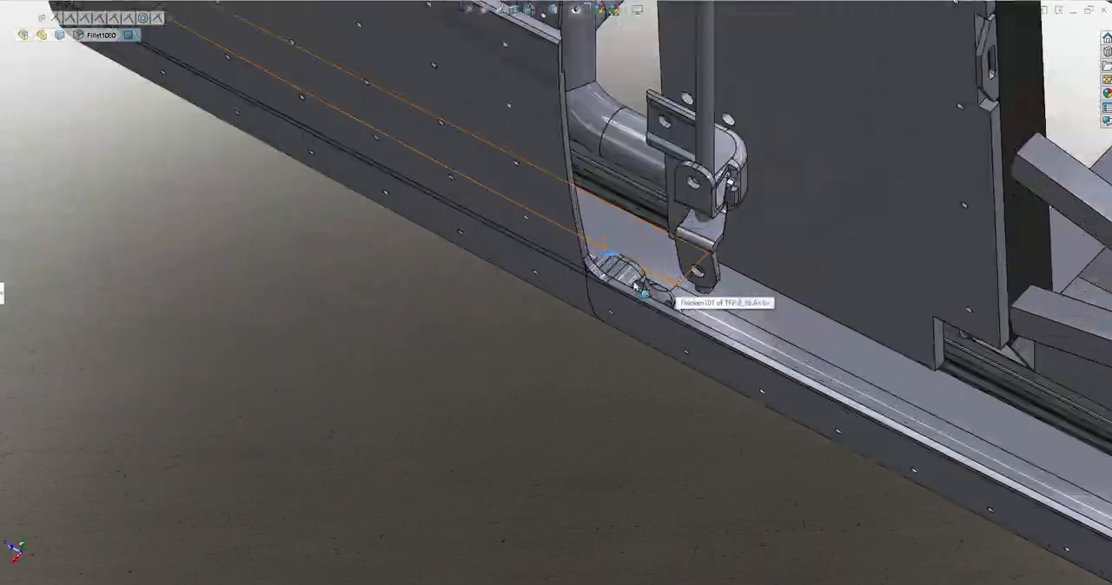
pyautogui.moveTo(640, 290); pyautogui.dragTo(608, 236, button='middle')
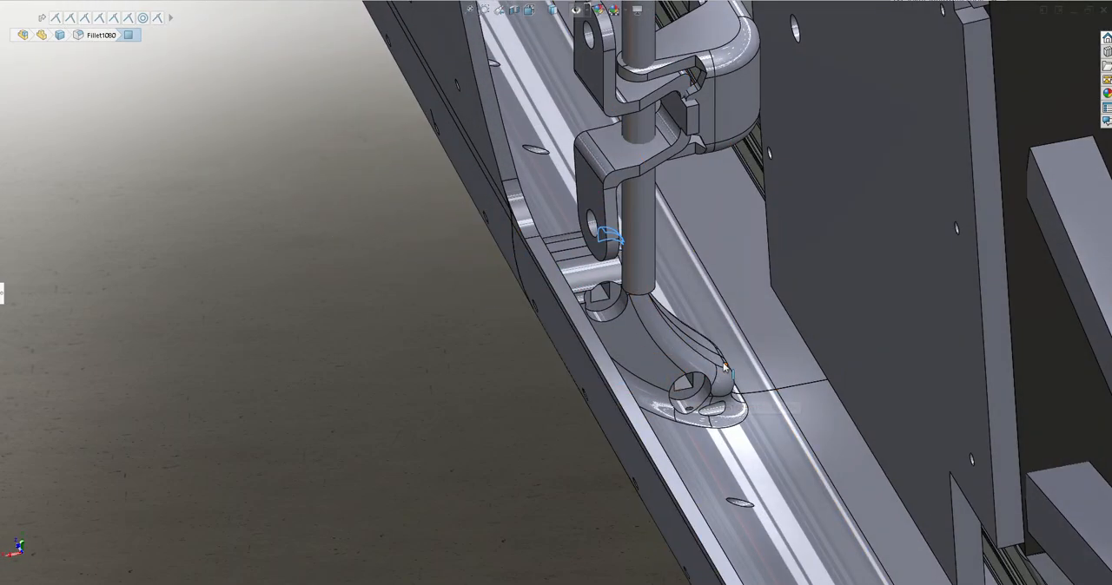
pyautogui.scroll(5, 725, 367)
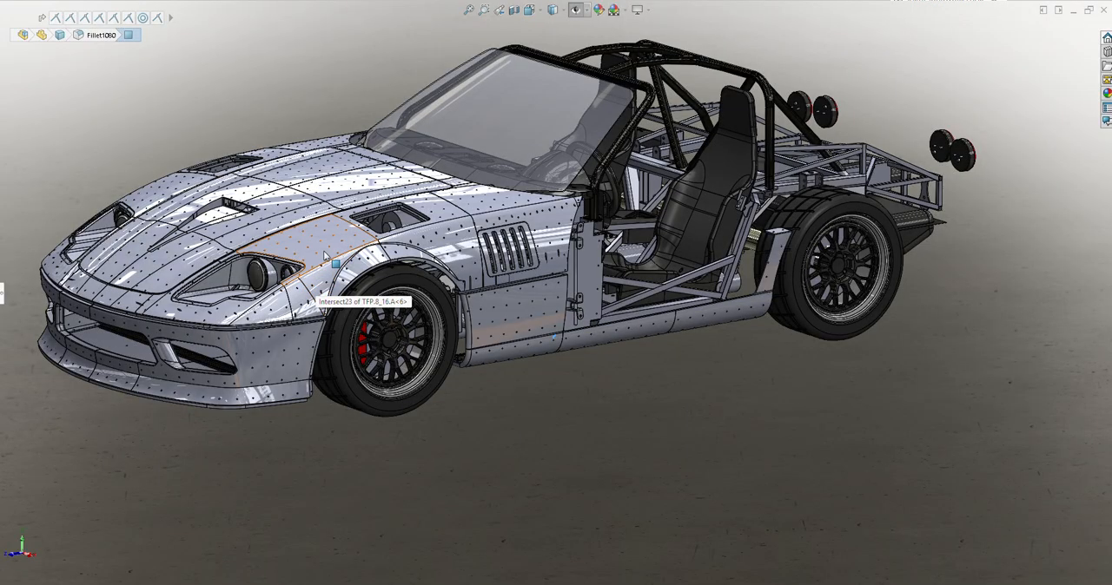
# Compare the complete car from its louvered front fender side and its opposite side with the open vent
pyautogui.middleClick(324, 252)
pyautogui.moveTo(324, 252); pyautogui.dragTo(352, 234, button='middle')
pyautogui.scroll(2, 415, 295)
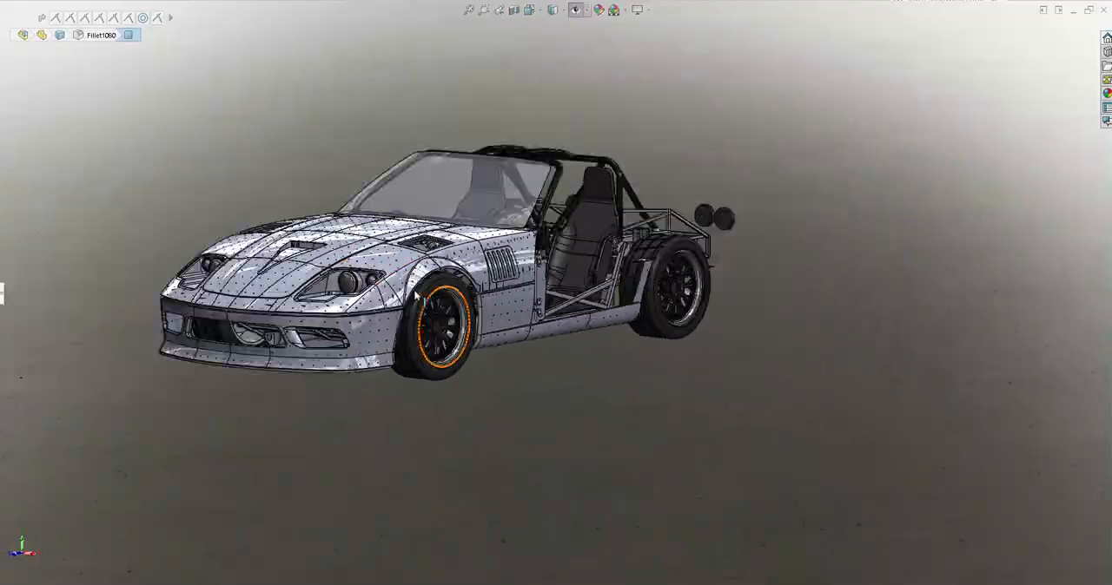
pyautogui.scroll(1, 415, 296)
pyautogui.scroll(-2, 360, 304)
pyautogui.moveTo(392, 290); pyautogui.dragTo(480, 265, button='middle')
pyautogui.scroll(-3, 252, 290)
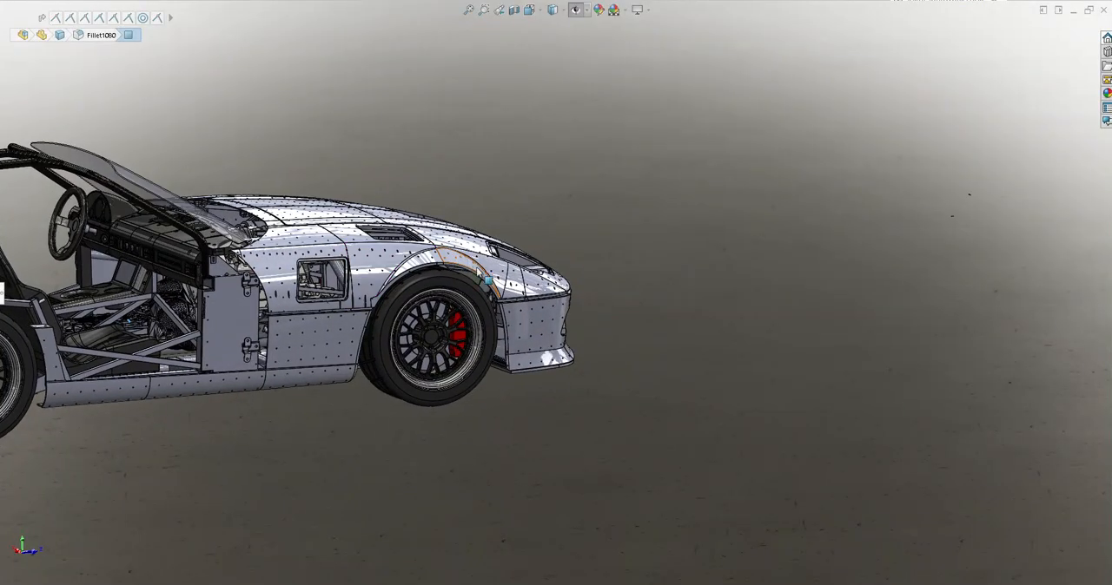
pyautogui.scroll(3, 500, 295)
pyautogui.scroll(-3, 482, 280)
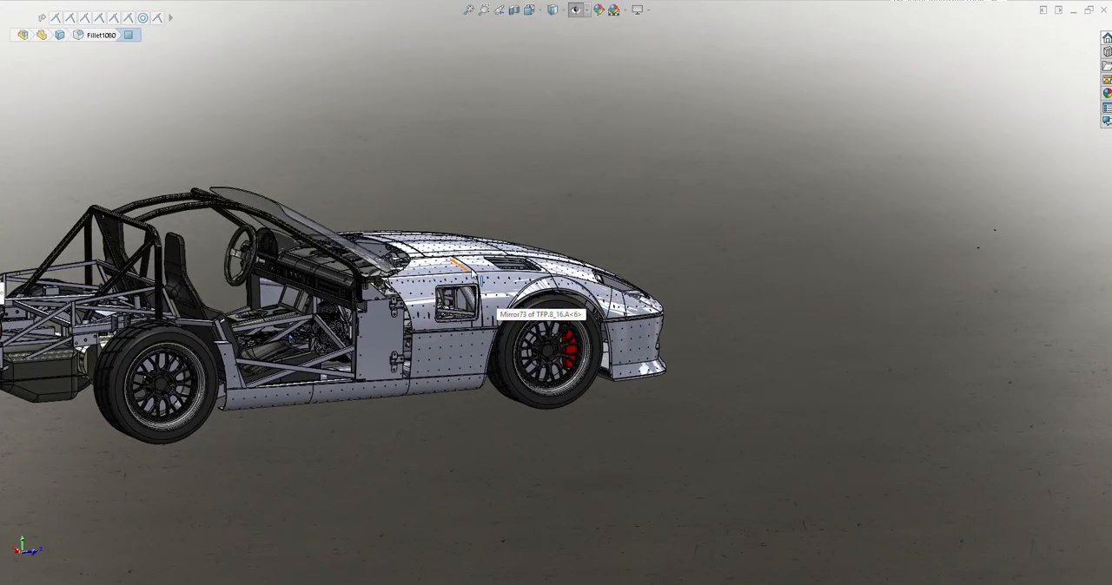
pyautogui.moveTo(486, 280); pyautogui.dragTo(513, 261, button='middle')
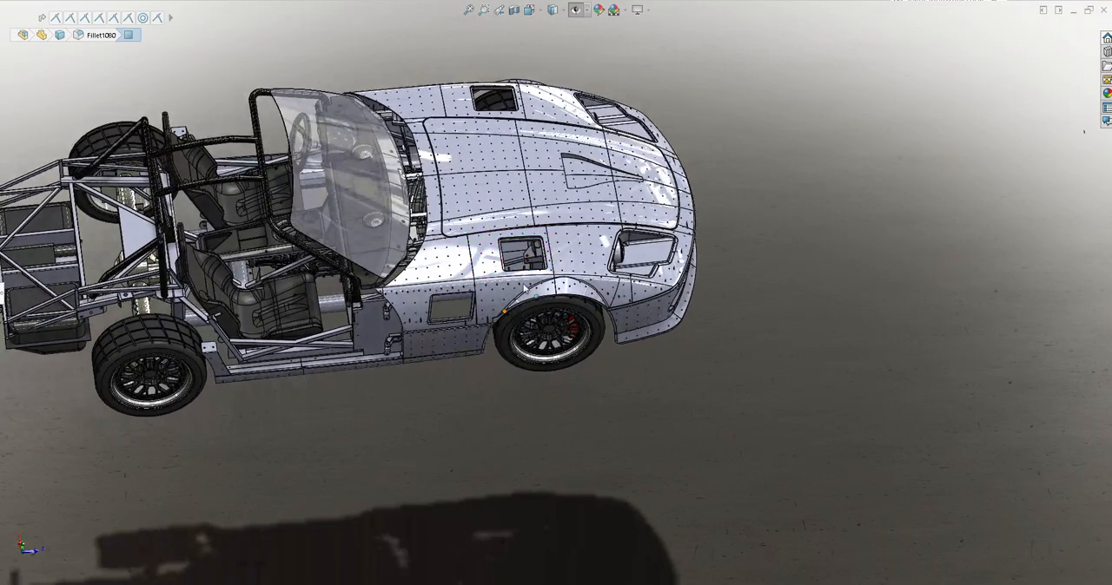
# Inspect the hood from above and the front corner, picking the L-shaped panel face beside the hood scoop
pyautogui.scroll(-6, 515, 253)
pyautogui.click(513, 252)
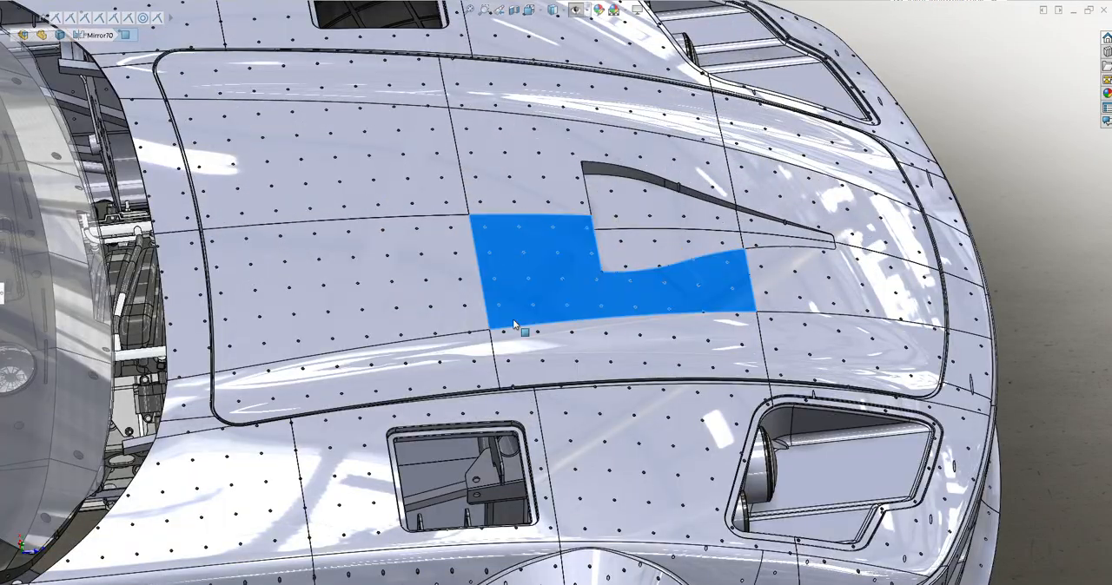
pyautogui.scroll(5, 664, 419)
pyautogui.scroll(-4, 669, 292)
pyautogui.moveTo(612, 301); pyautogui.dragTo(472, 224, button='middle')
pyautogui.moveTo(467, 247); pyautogui.dragTo(530, 252, button='middle')
pyautogui.moveTo(420, 259); pyautogui.dragTo(466, 177, button='middle')
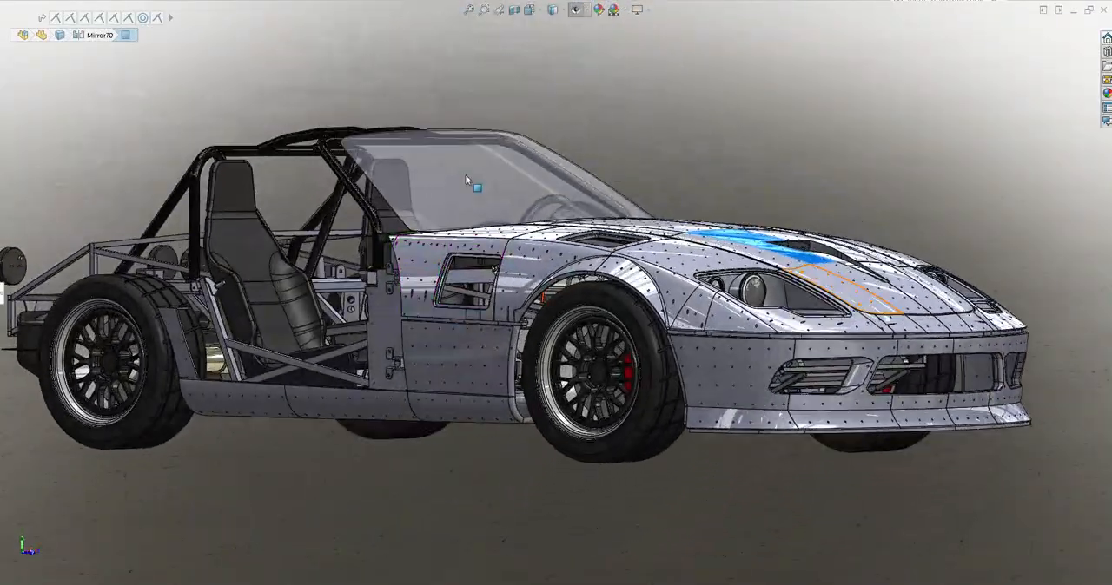
# Inspect the door hinge mounts behind the open side vent, picking the tab face of the upper hinge
pyautogui.scroll(2, 610, 333)
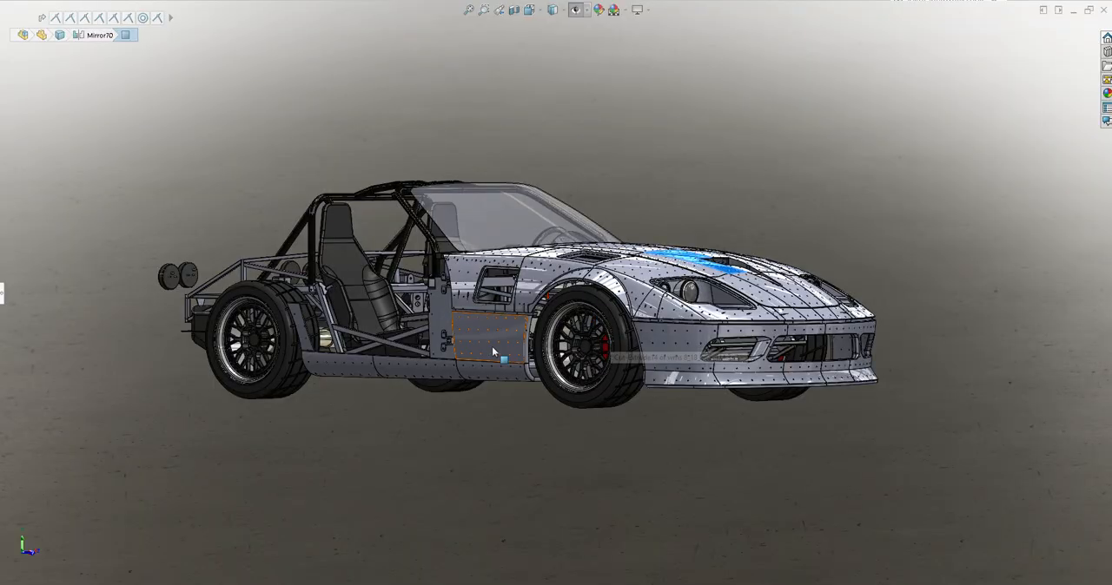
pyautogui.scroll(-8, 477, 304)
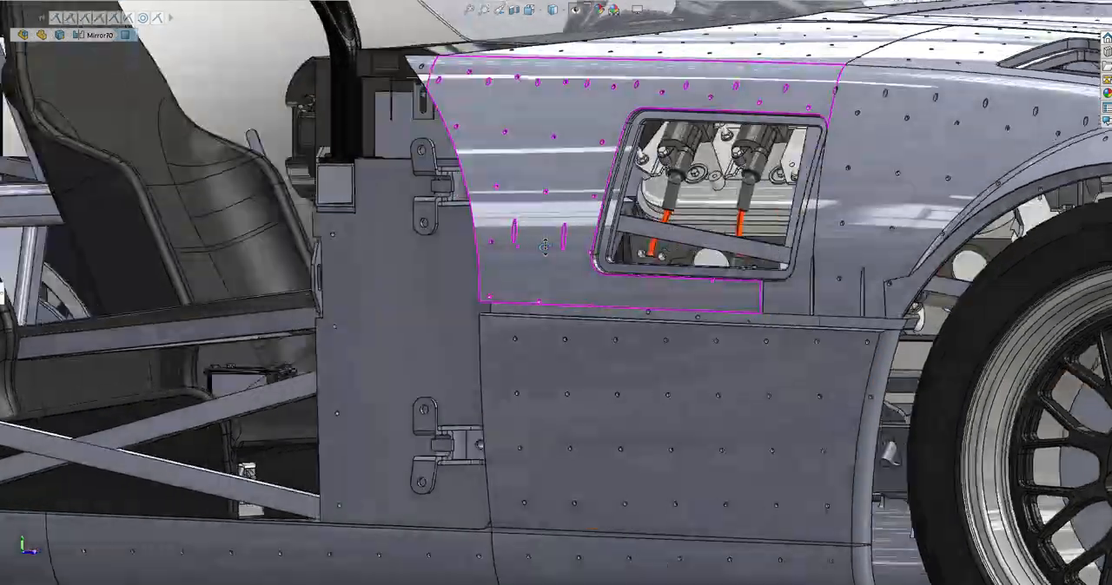
pyautogui.moveTo(545, 247); pyautogui.dragTo(437, 185, button='middle')
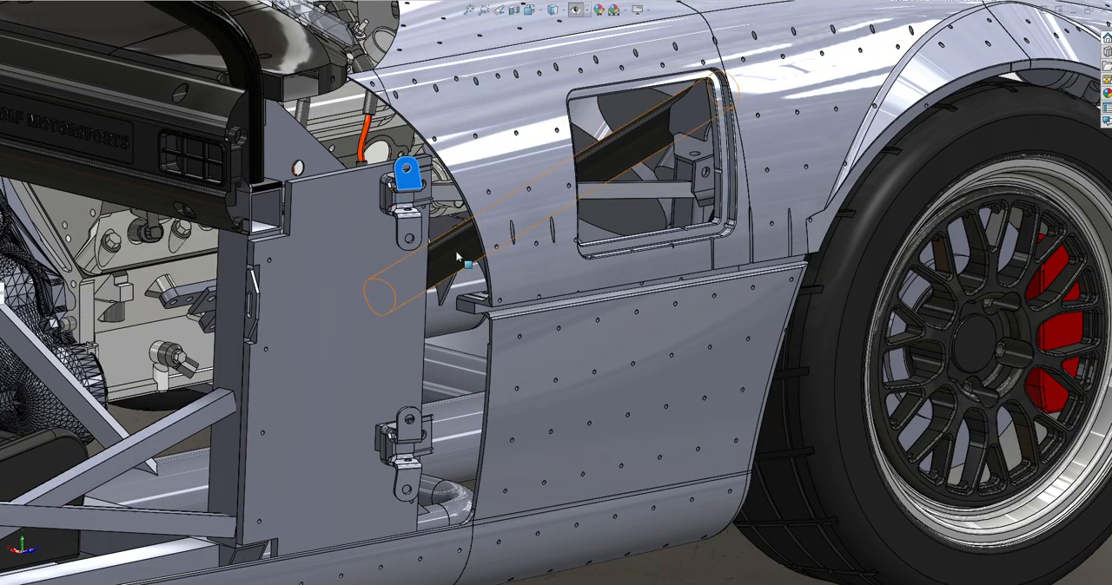
pyautogui.scroll(6, 657, 410)
pyautogui.scroll(-2, 512, 320)
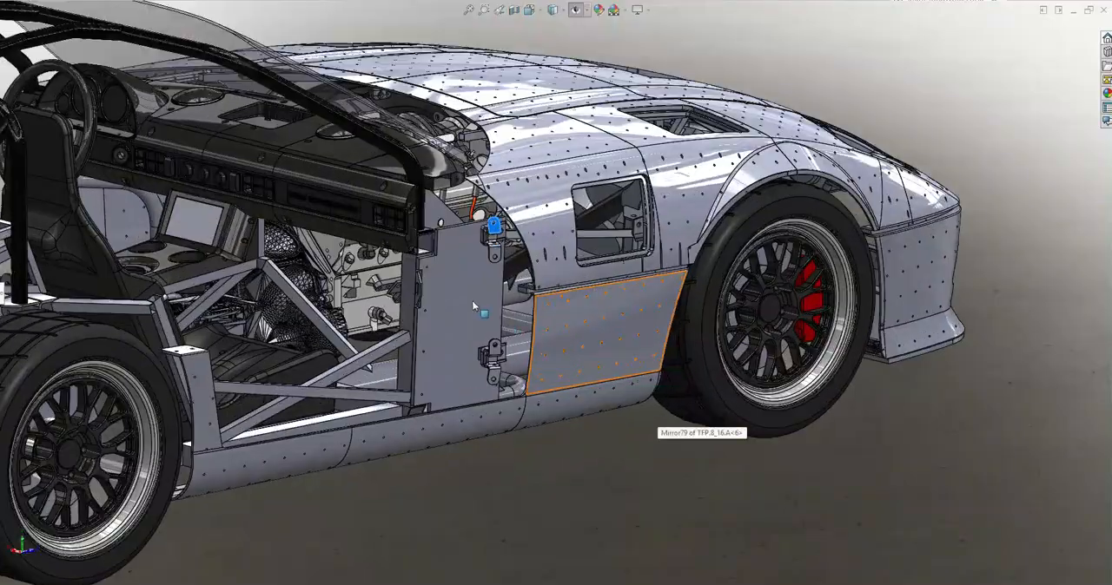
# Inspect the side 1_2 inch plywood panel between the dashboard and front fender from several angles, picking its outer face
pyautogui.moveTo(475, 302); pyautogui.dragTo(451, 330, button='middle')
pyautogui.click(445, 334)
pyautogui.scroll(-6, 440, 349)
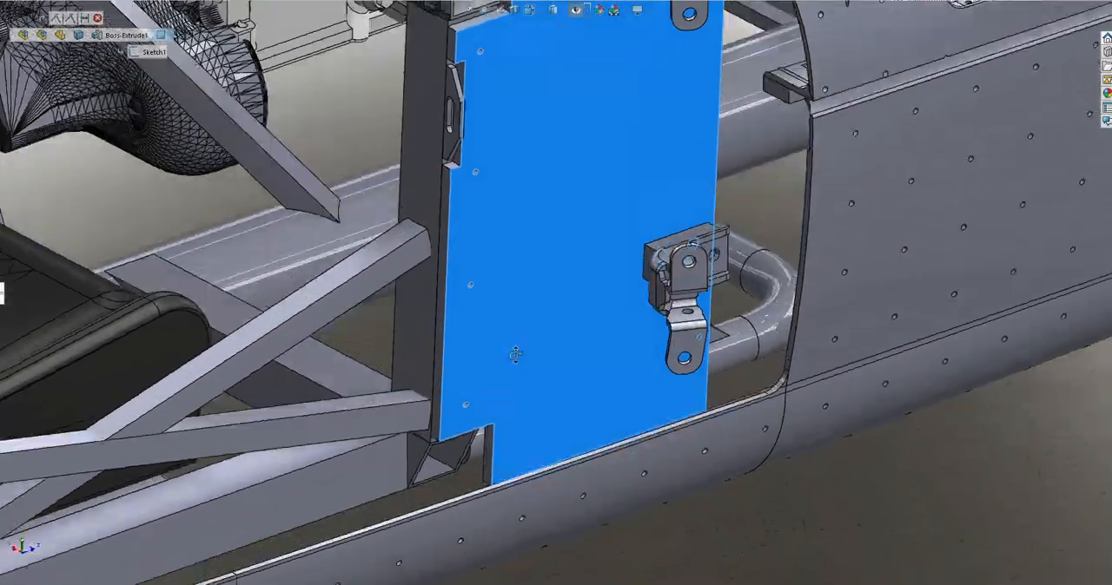
pyautogui.moveTo(515, 355); pyautogui.dragTo(550, 415, button='middle')
pyautogui.scroll(5, 600, 405)
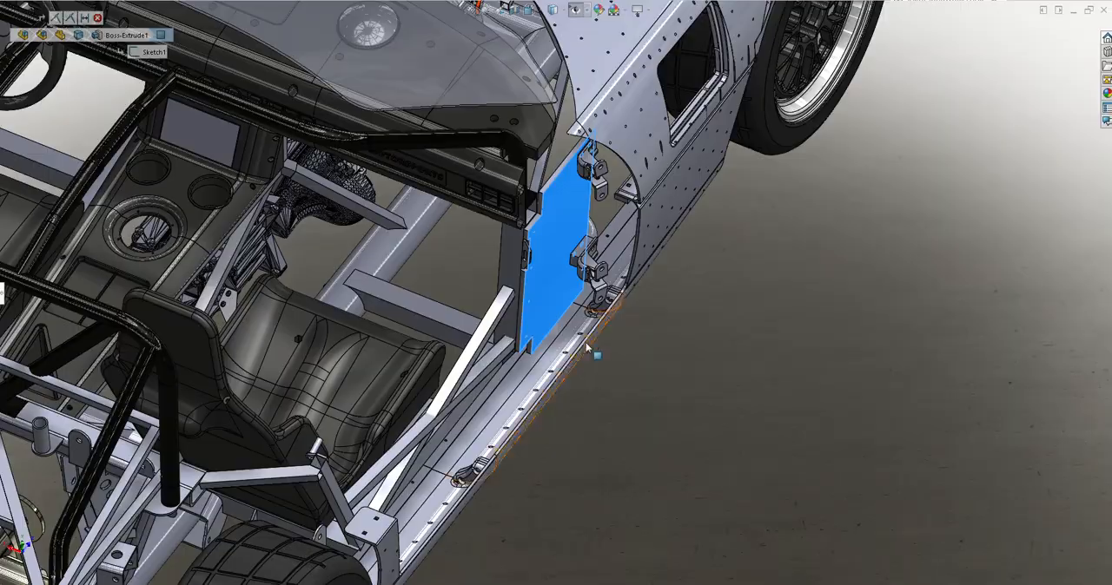
pyautogui.scroll(3, 550, 299)
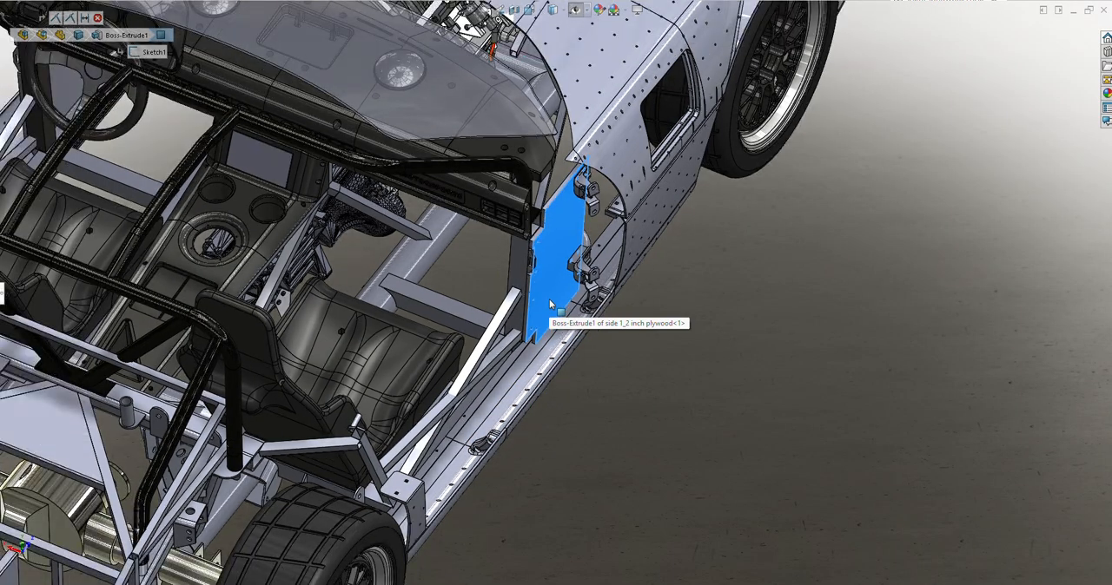
pyautogui.scroll(-3, 560, 284)
pyautogui.moveTo(543, 242); pyautogui.dragTo(514, 163, button='middle')
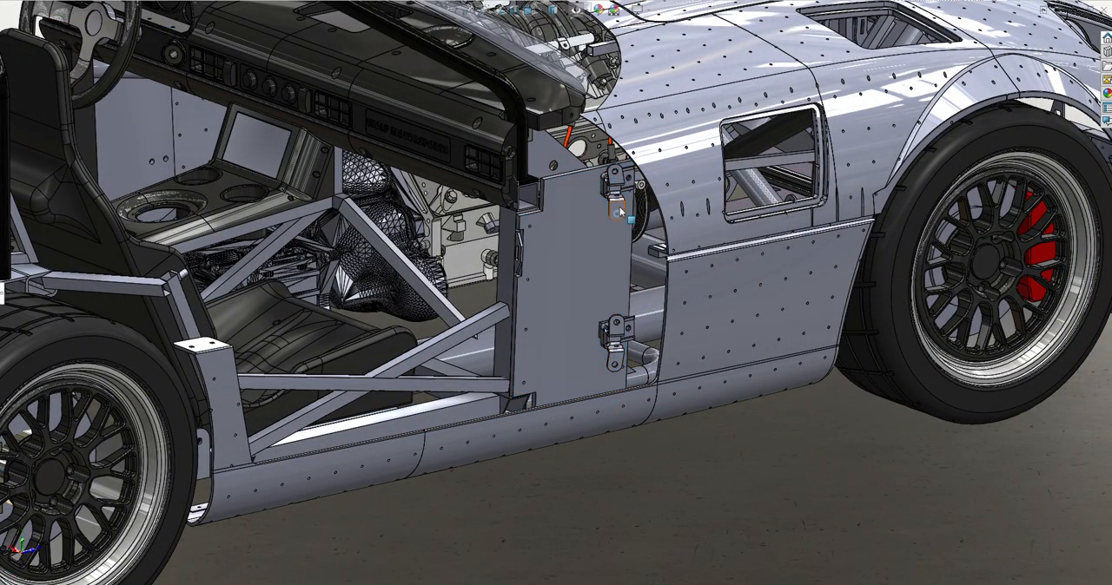
# Examine the whole car from the rear, through the windshield, from below the side and at the exposed tail frame
pyautogui.moveTo(567, 233); pyautogui.dragTo(549, 247, button='middle')
pyautogui.scroll(5, 550, 305)
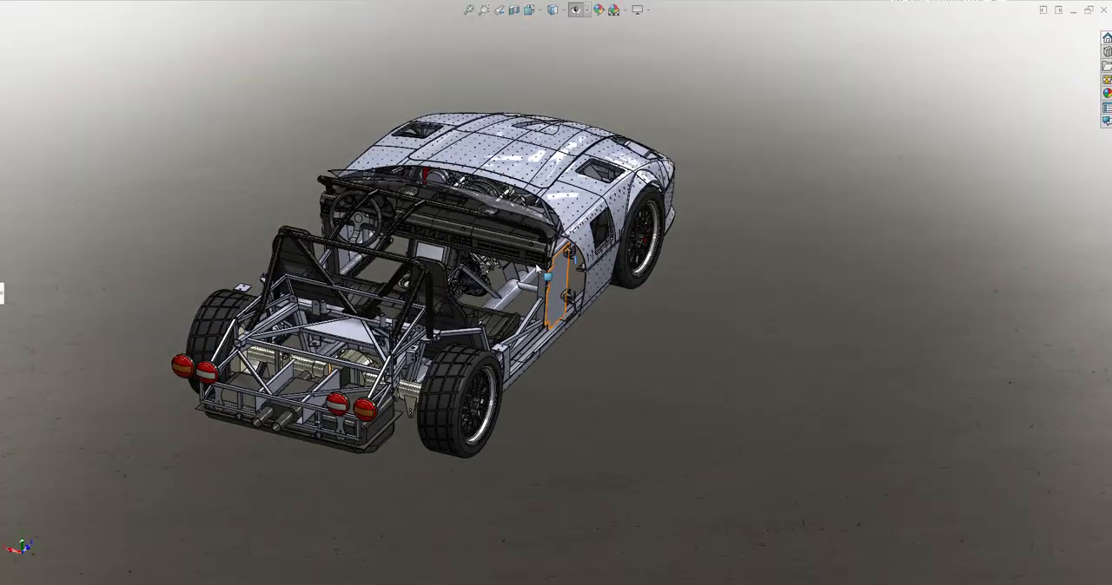
pyautogui.scroll(-8, 393, 201)
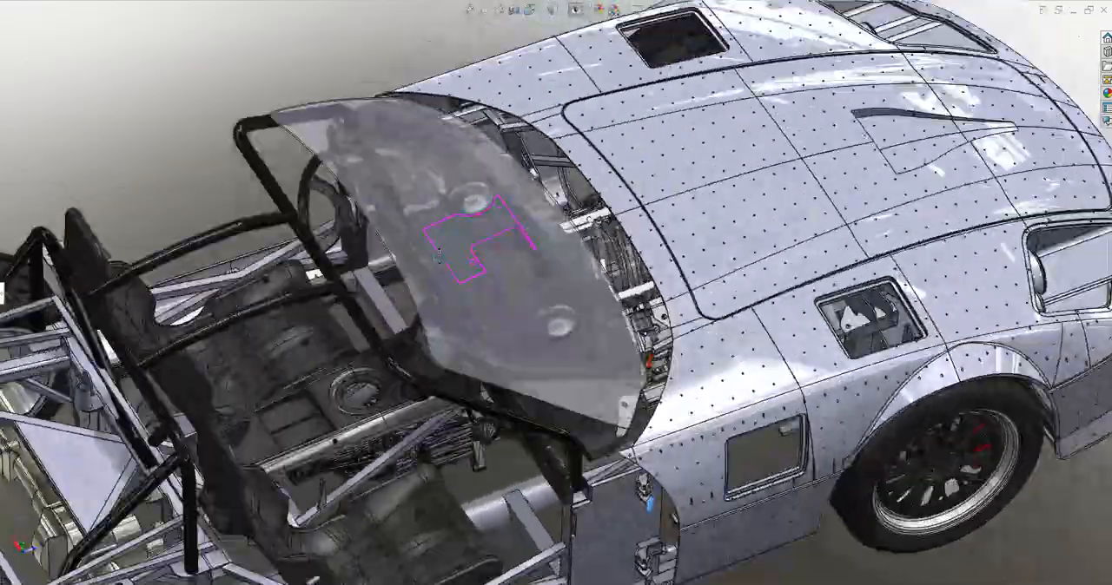
pyautogui.moveTo(438, 253); pyautogui.dragTo(437, 106, button='middle')
pyautogui.scroll(3, 569, 312)
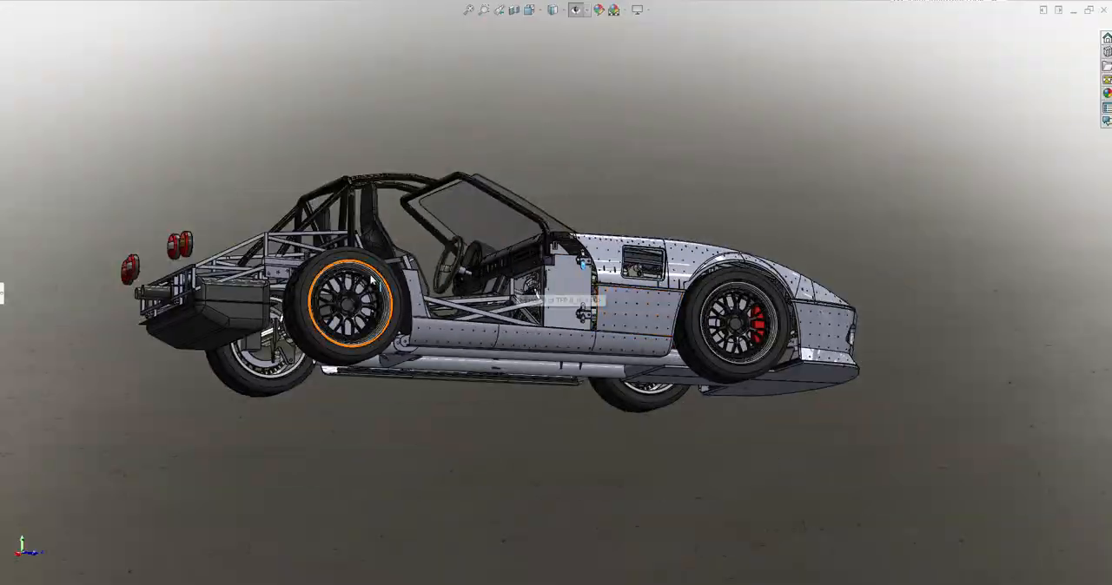
pyautogui.moveTo(372, 280); pyautogui.dragTo(752, 301, button='middle')
pyautogui.scroll(3, 464, 254)
pyautogui.scroll(-7, 464, 254)
pyautogui.scroll(4, 752, 301)
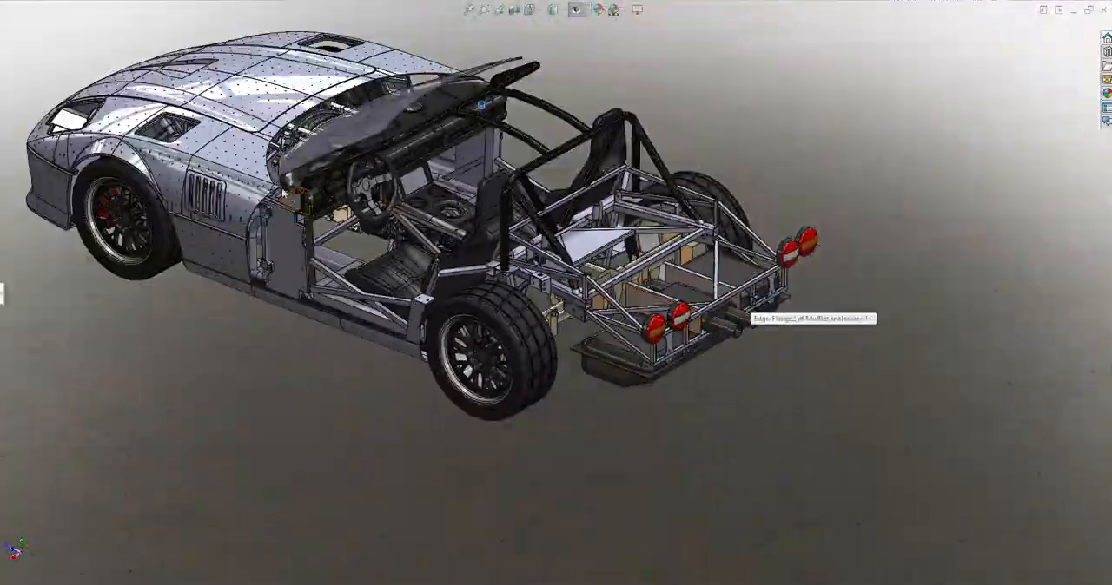
# Inspect the hinged side panel ahead of the door opening, the hood and the louvered vent in the front fender
pyautogui.scroll(-6, 283, 194)
pyautogui.moveTo(521, 307); pyautogui.dragTo(541, 260, button='middle')
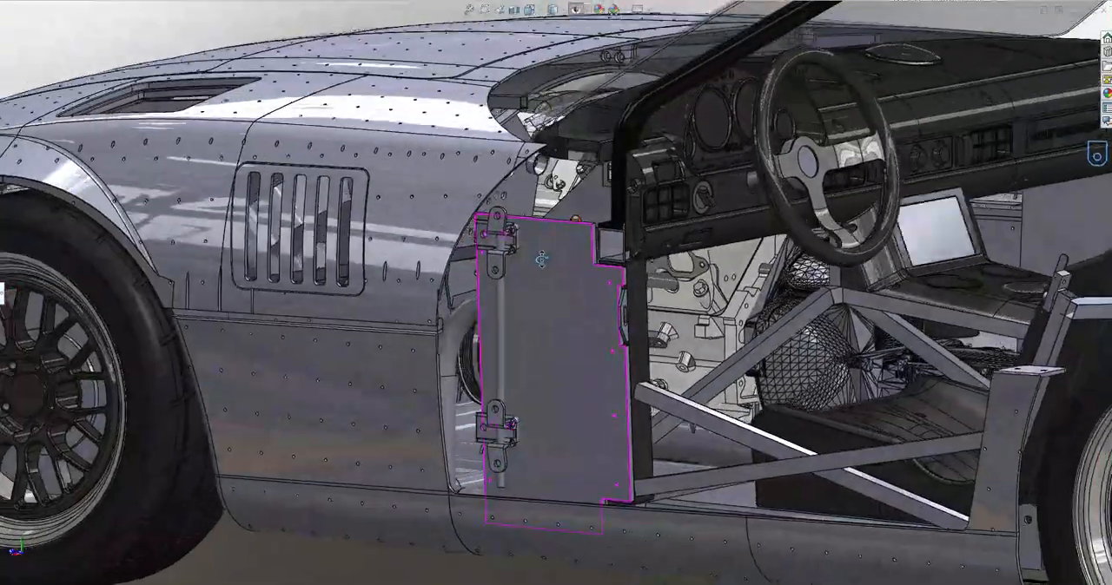
pyautogui.scroll(6, 569, 305)
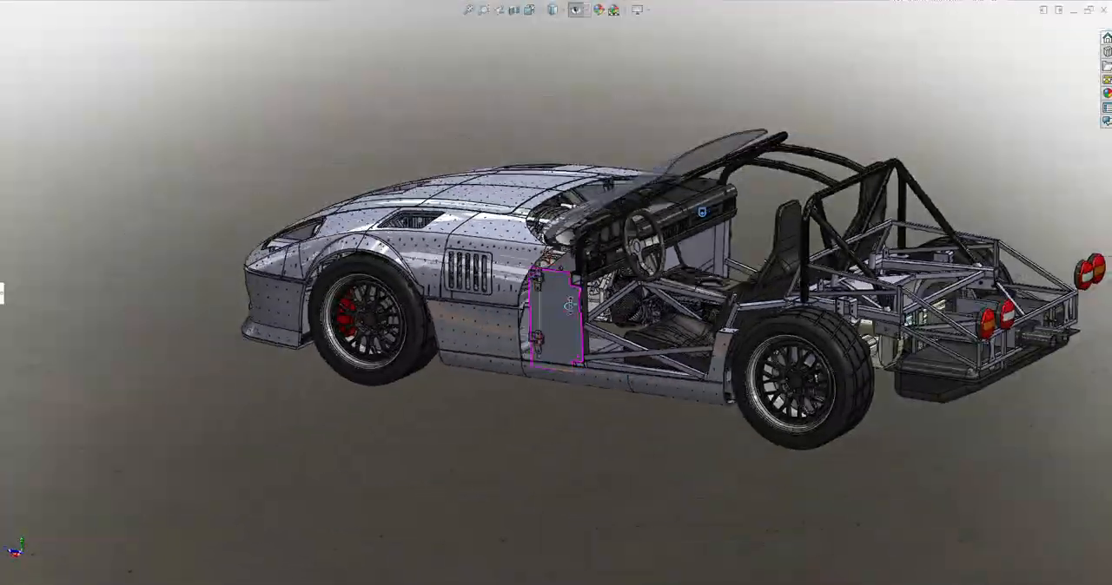
pyautogui.moveTo(646, 284); pyautogui.dragTo(669, 355, button='middle')
pyautogui.scroll(-4, 396, 280)
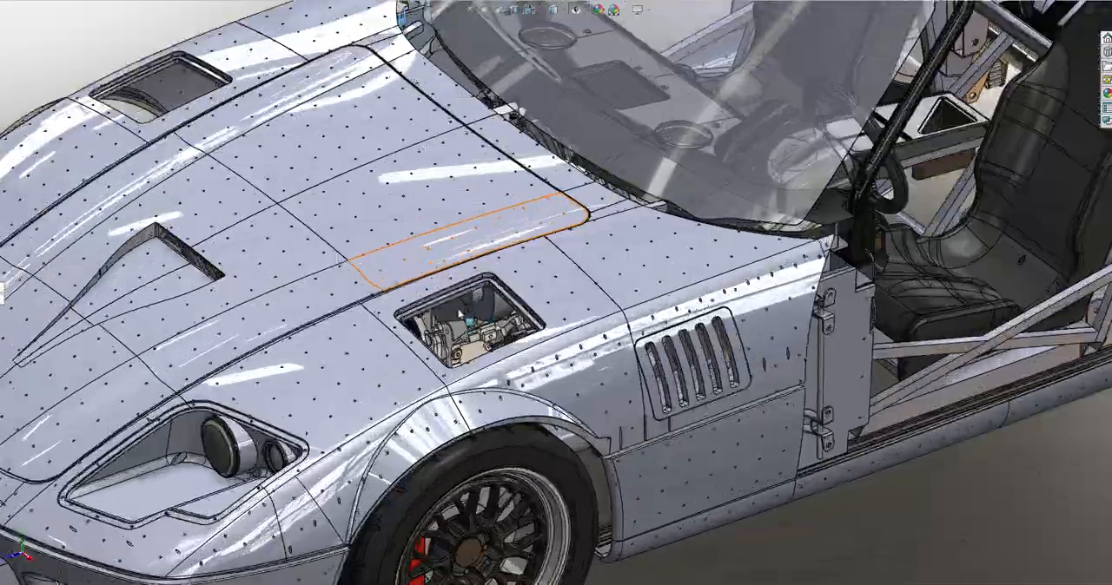
pyautogui.moveTo(514, 384); pyautogui.dragTo(540, 334, button='middle')
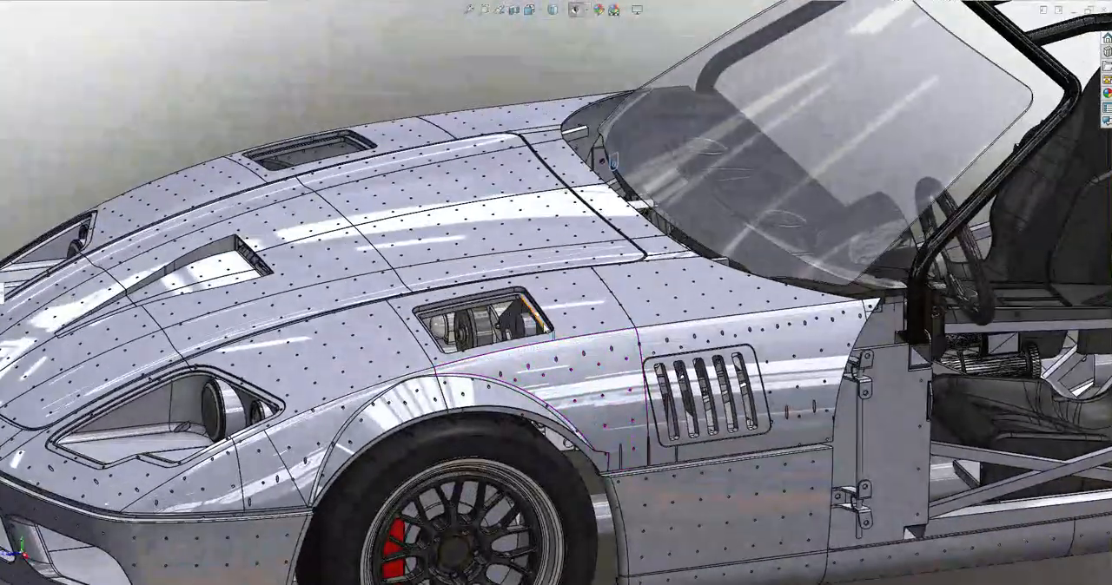
pyautogui.click(689, 366)
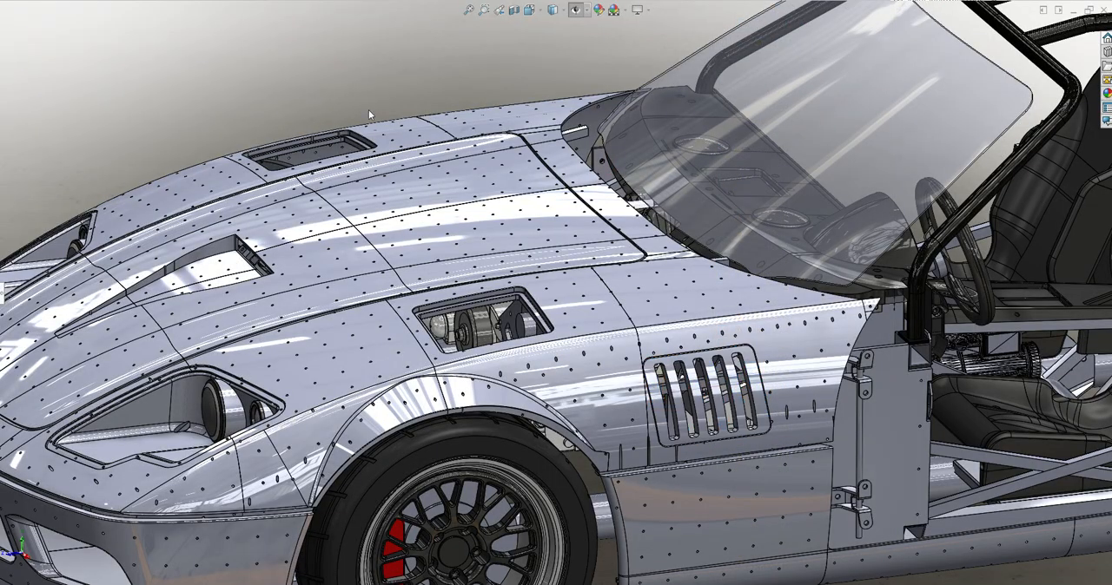
# Examine the car from the front and inspect the recessed headlight housing, picking the headlight lenses
pyautogui.scroll(4, 368, 109)
pyautogui.moveTo(624, 342); pyautogui.dragTo(682, 306, button='middle')
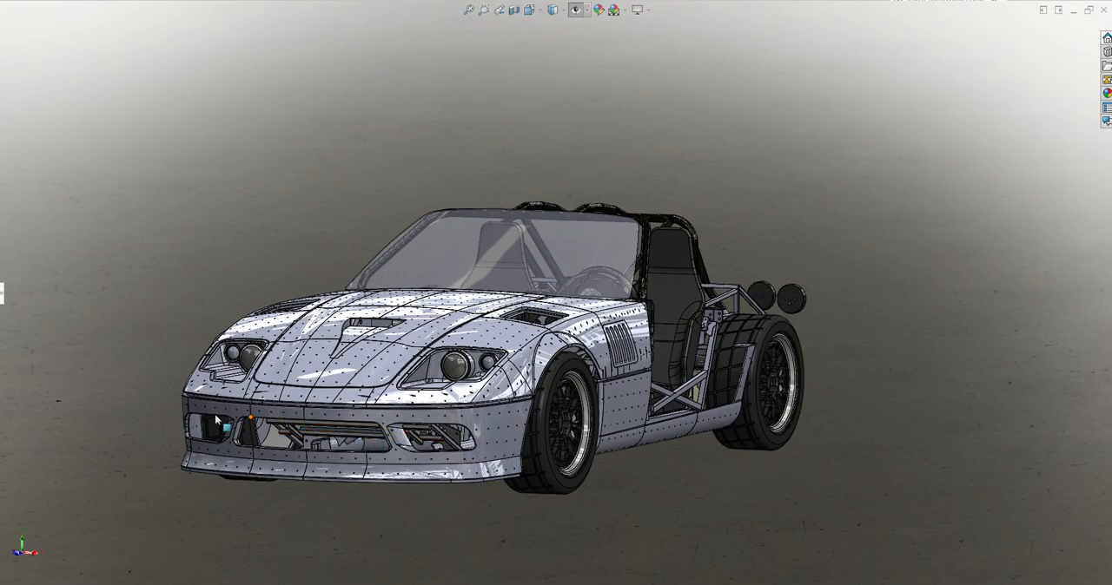
pyautogui.scroll(3, 637, 405)
pyautogui.moveTo(638, 405); pyautogui.dragTo(592, 285, button='middle')
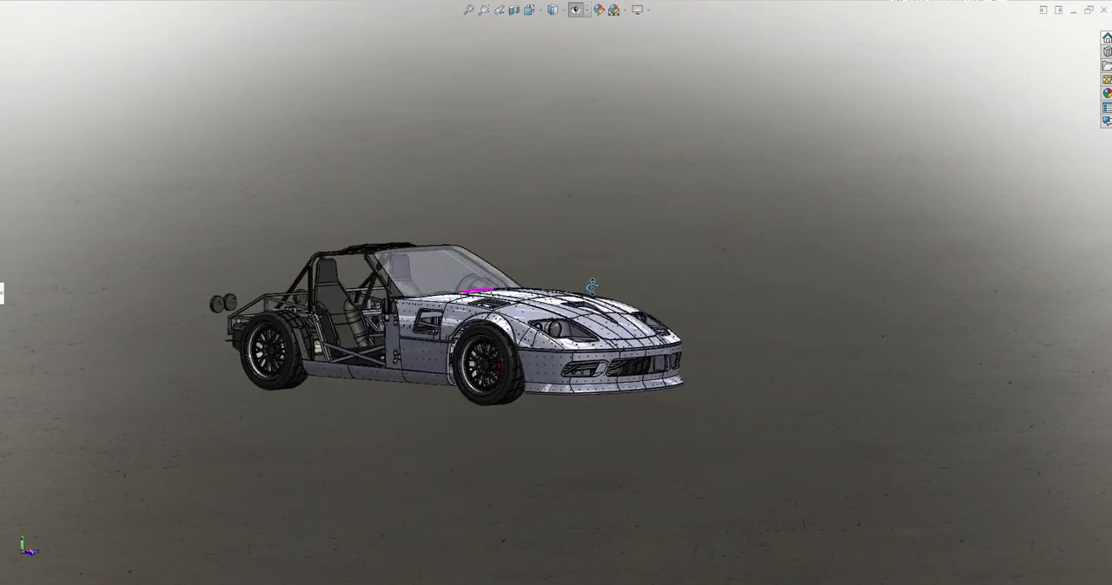
pyautogui.scroll(-6, 589, 363)
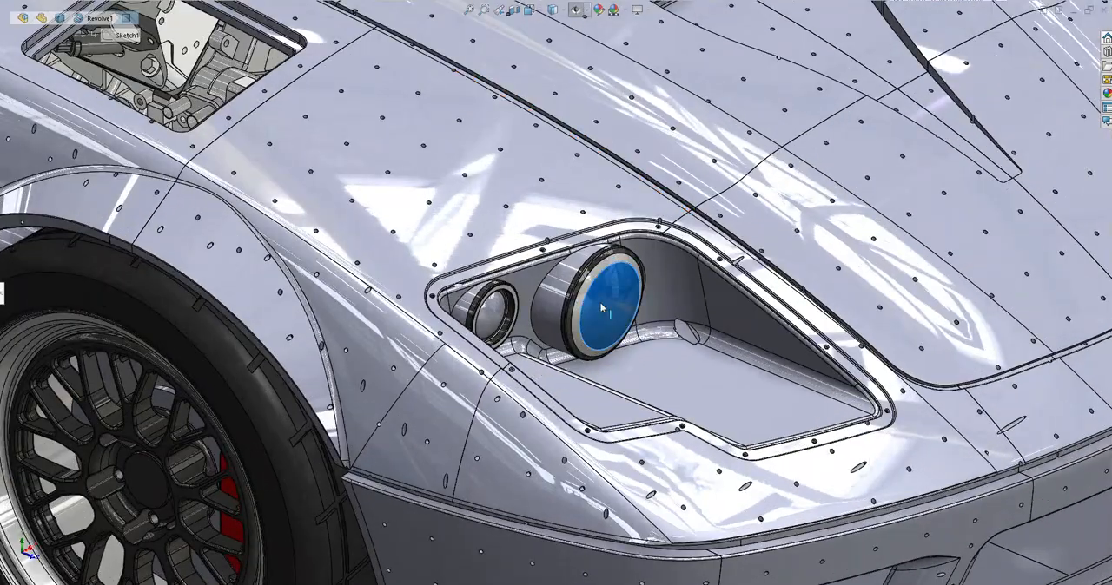
pyautogui.scroll(6, 730, 455)
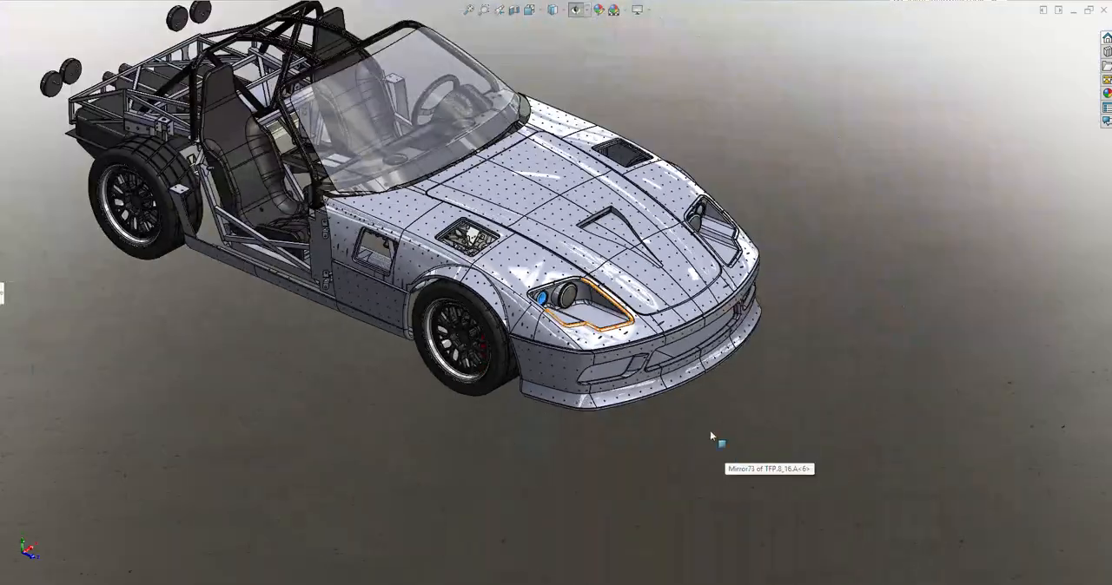
pyautogui.moveTo(710, 431); pyautogui.dragTo(580, 243, button='middle')
pyautogui.scroll(3, 543, 299)
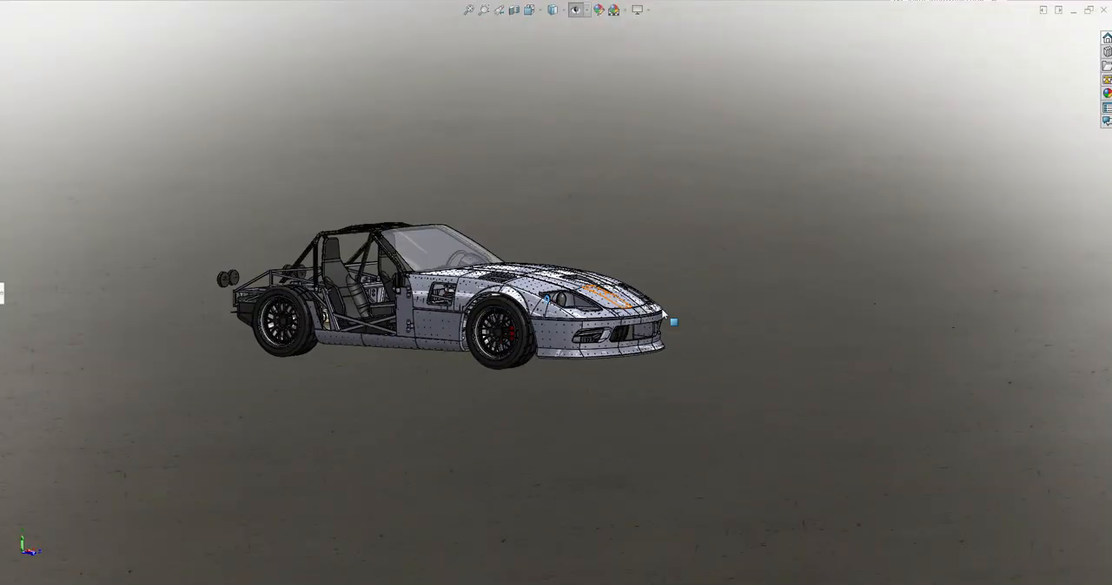
# Inspect the open side vent, door hinges and front fender on the passenger side from the rear, above and the side
pyautogui.scroll(-3, 347, 304)
pyautogui.moveTo(378, 280)
pyautogui.mouseDown(button='middle')
pyautogui.moveTo(330, 278)
pyautogui.moveTo(347, 257)
pyautogui.moveTo(375, 274)
pyautogui.mouseUp(button='middle')
pyautogui.moveTo(479, 297); pyautogui.dragTo(528, 297, button='middle')
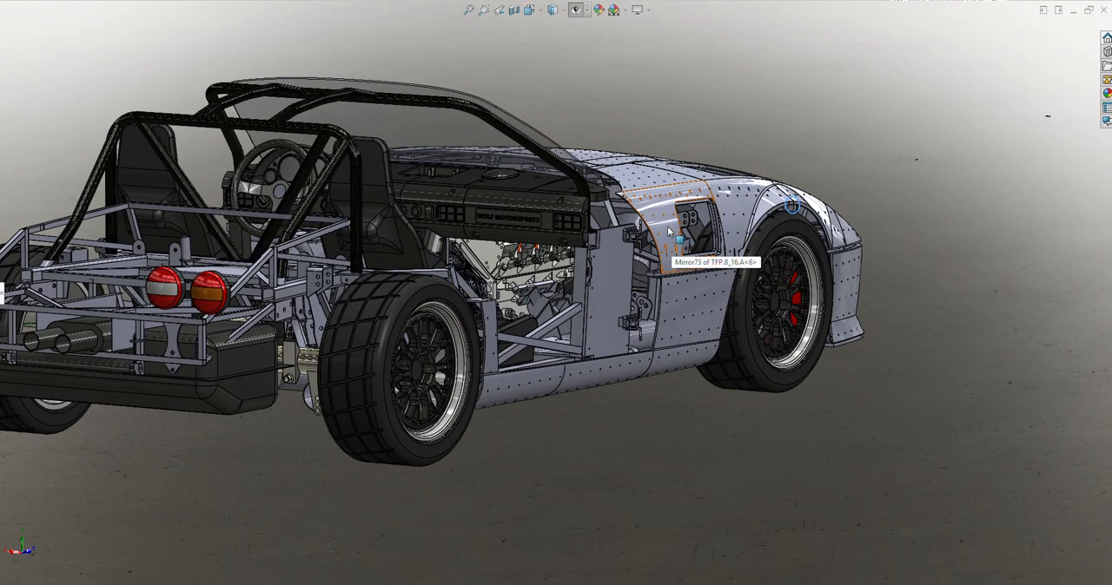
pyautogui.scroll(-10, 660, 212)
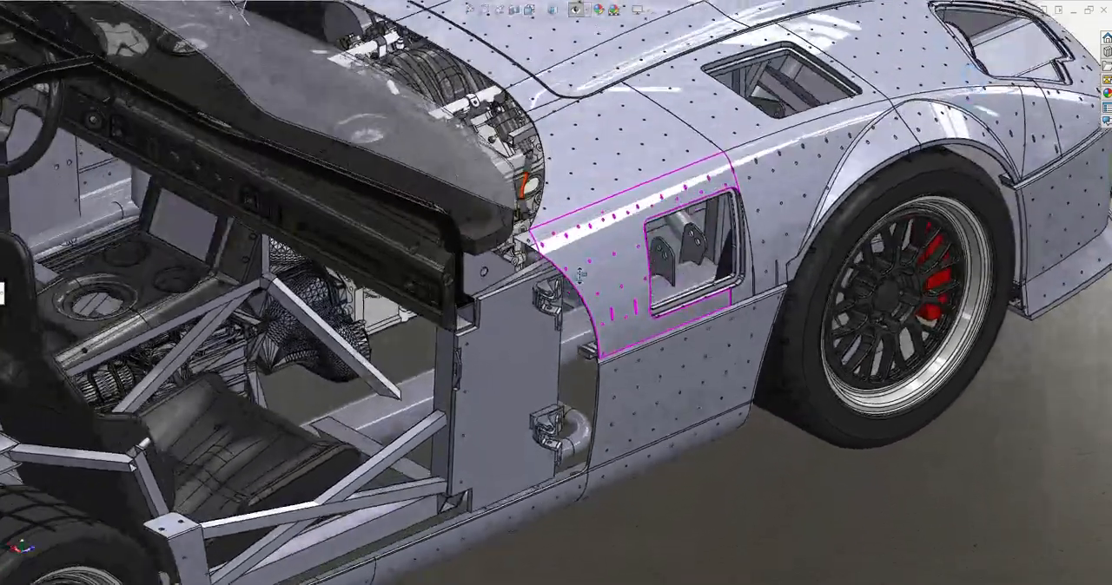
pyautogui.moveTo(579, 274); pyautogui.dragTo(668, 111, button='middle')
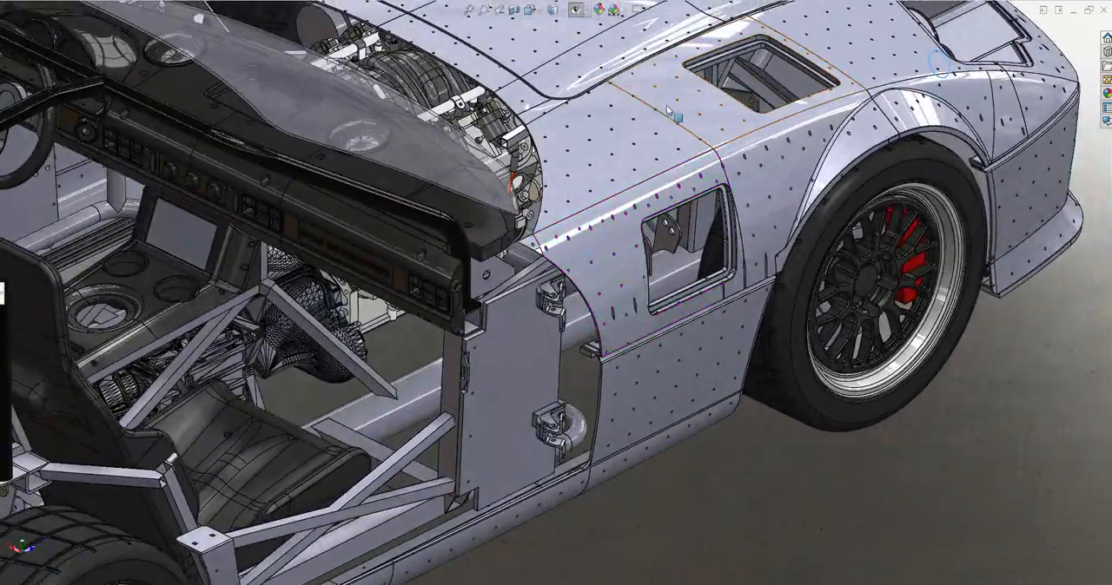
pyautogui.scroll(5, 734, 313)
pyautogui.moveTo(684, 265); pyautogui.dragTo(711, 214, button='middle')
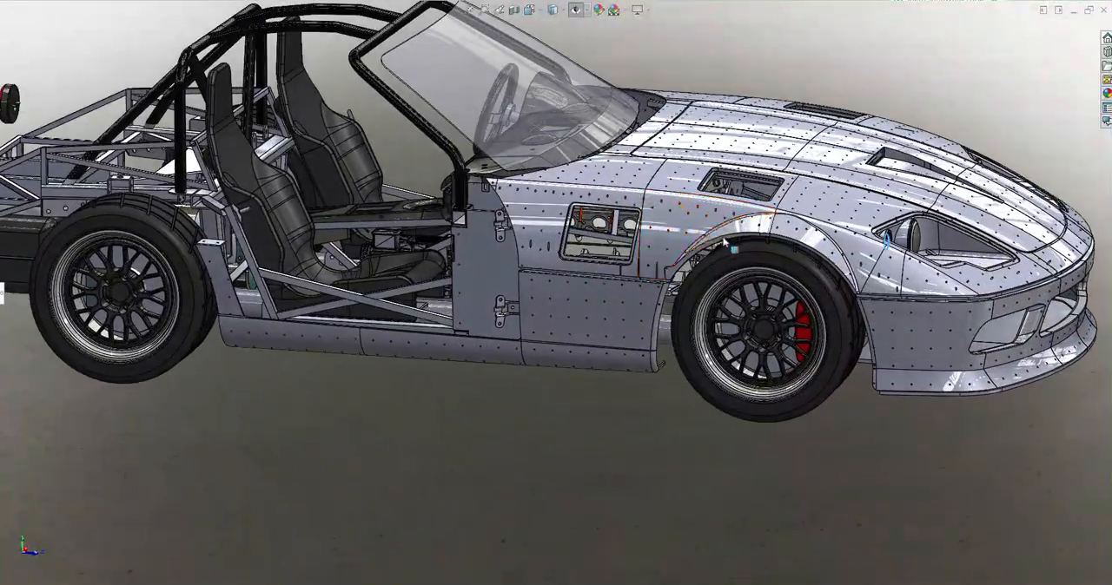
pyautogui.scroll(3, 772, 251)
pyautogui.scroll(-3, 660, 231)
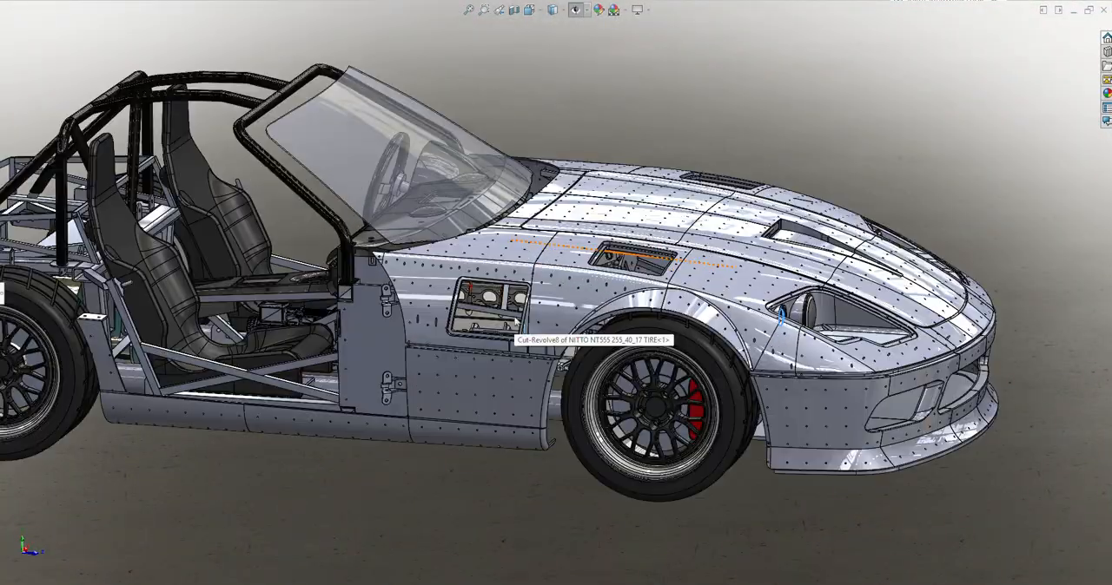
pyautogui.scroll(3, 523, 350)
pyautogui.moveTo(523, 350); pyautogui.dragTo(496, 337, button='middle')
pyautogui.scroll(2, 847, 373)
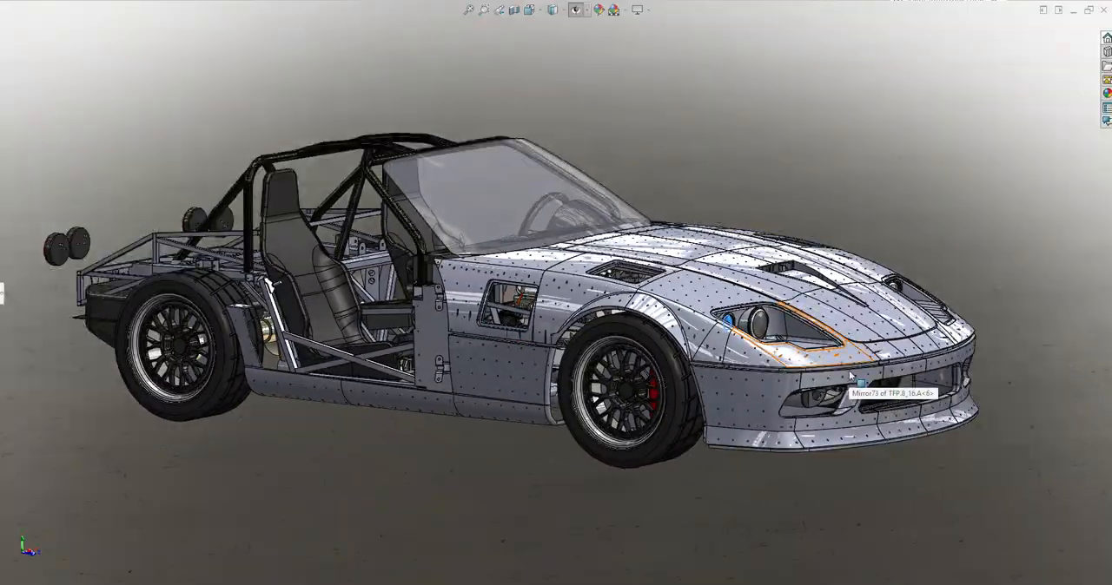
# Inspect the seats and cockpit through the passenger door opening, picking a side face of the near seat
pyautogui.scroll(-4, 405, 251)
pyautogui.moveTo(404, 247); pyautogui.dragTo(459, 215, button='middle')
pyautogui.click(423, 332)
pyautogui.scroll(-4, 591, 342)
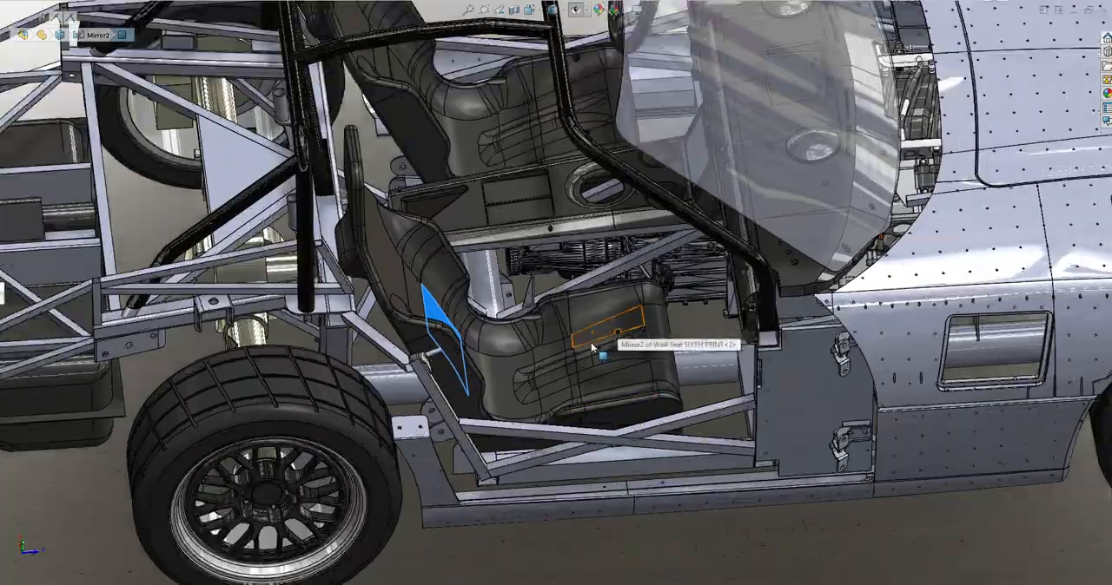
pyautogui.moveTo(484, 338); pyautogui.dragTo(418, 222, button='middle')
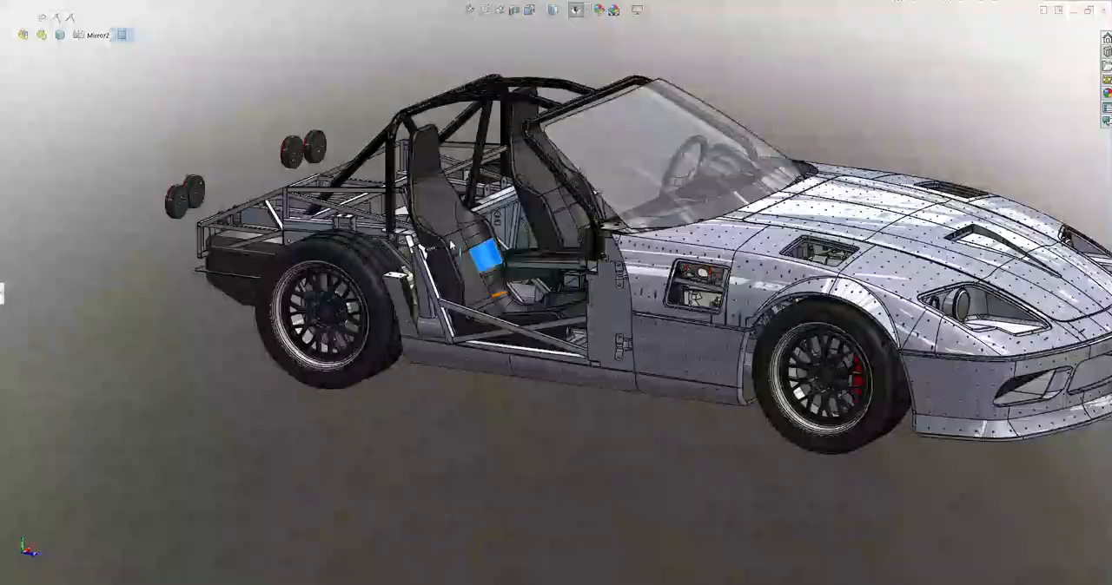
pyautogui.moveTo(538, 225); pyautogui.dragTo(601, 171, button='middle')
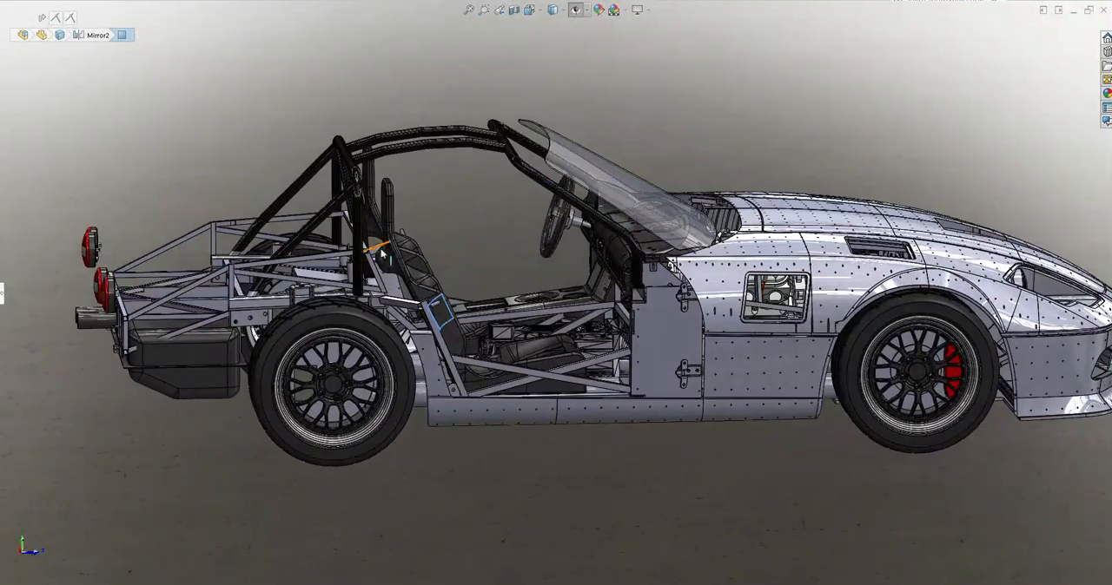
# Examine the whole car from the rear quarter, both front corners and above
pyautogui.moveTo(693, 302); pyautogui.dragTo(820, 49, button='middle')
pyautogui.moveTo(717, 246); pyautogui.dragTo(800, 246, button='middle')
pyautogui.scroll(4, 799, 246)
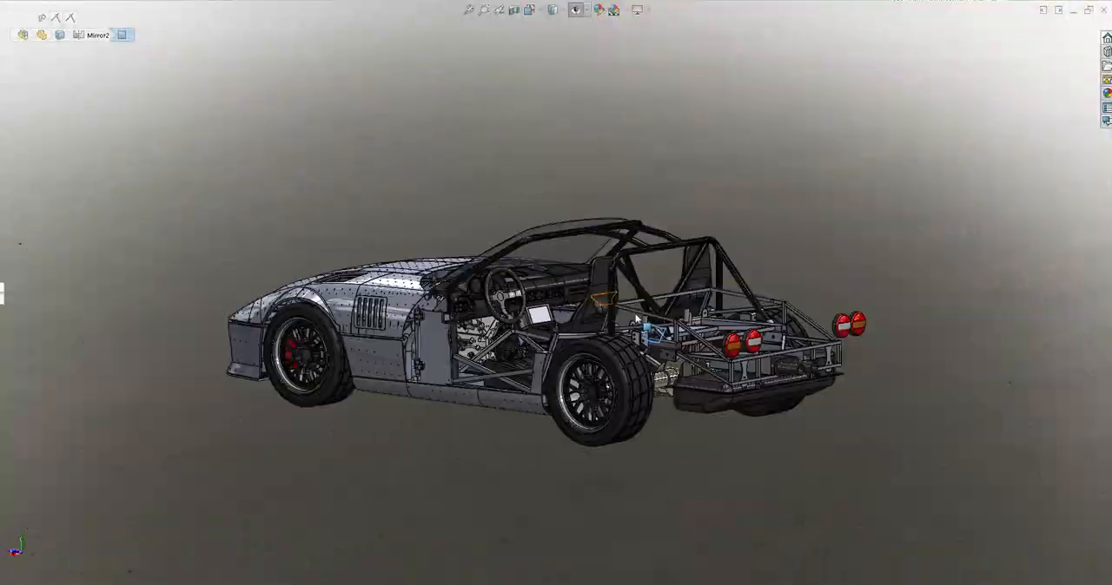
pyautogui.moveTo(593, 300); pyautogui.dragTo(634, 350, button='middle')
pyautogui.scroll(-3, 635, 350)
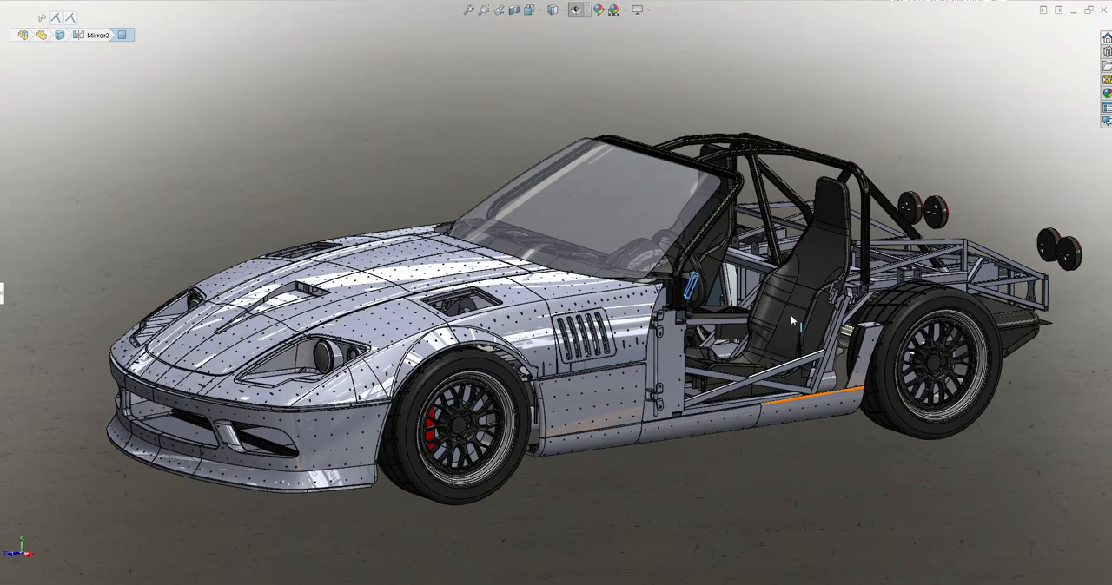
pyautogui.moveTo(628, 323); pyautogui.dragTo(610, 349, button='middle')
pyautogui.scroll(4, 608, 344)
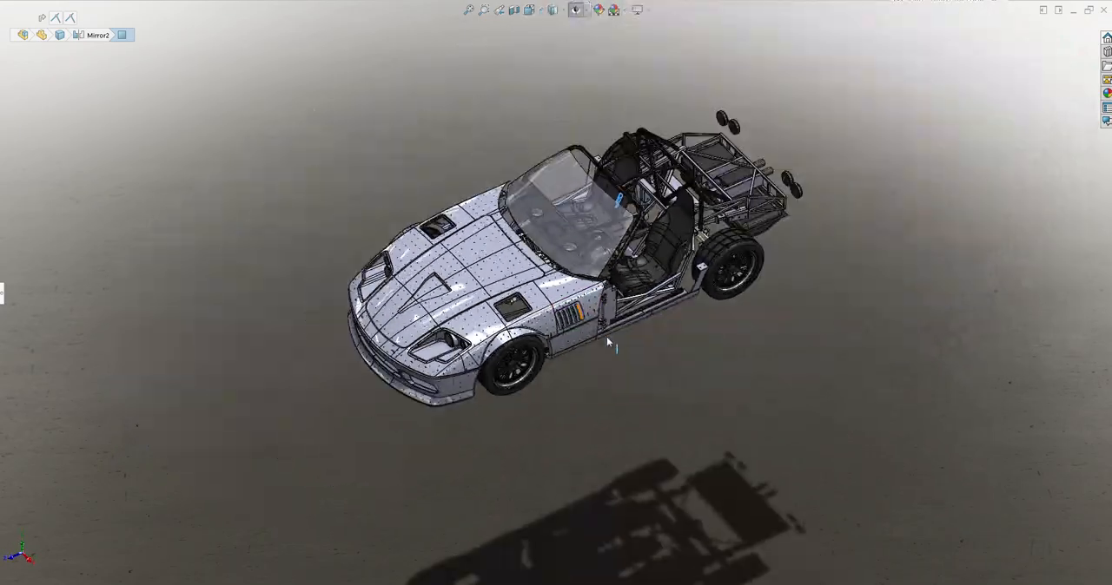
pyautogui.scroll(-2, 607, 336)
pyautogui.moveTo(558, 264); pyautogui.dragTo(756, 204, button='middle')
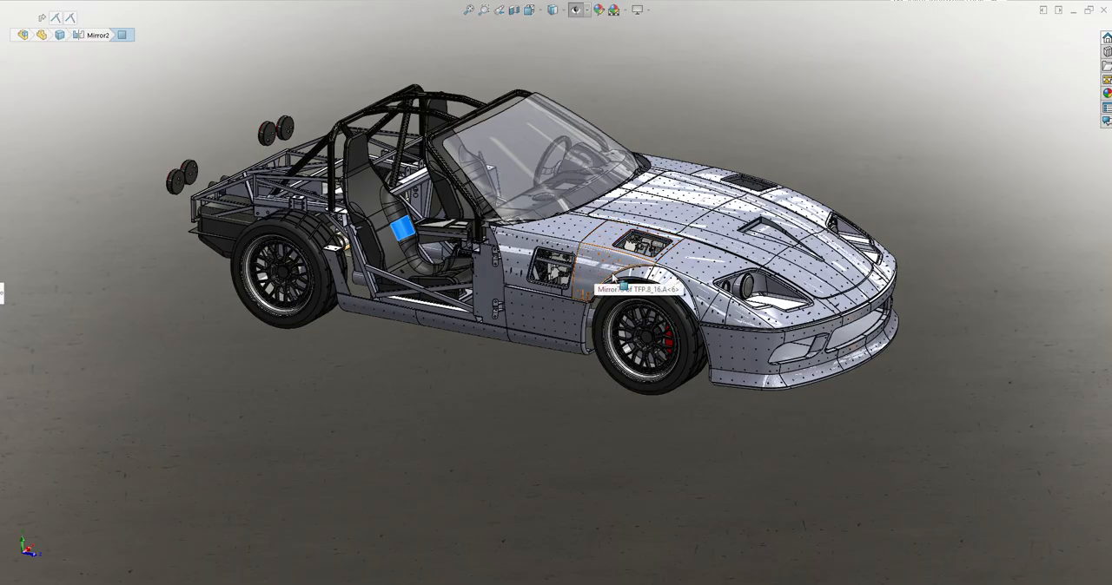
pyautogui.moveTo(596, 277); pyautogui.dragTo(587, 255, button='middle')
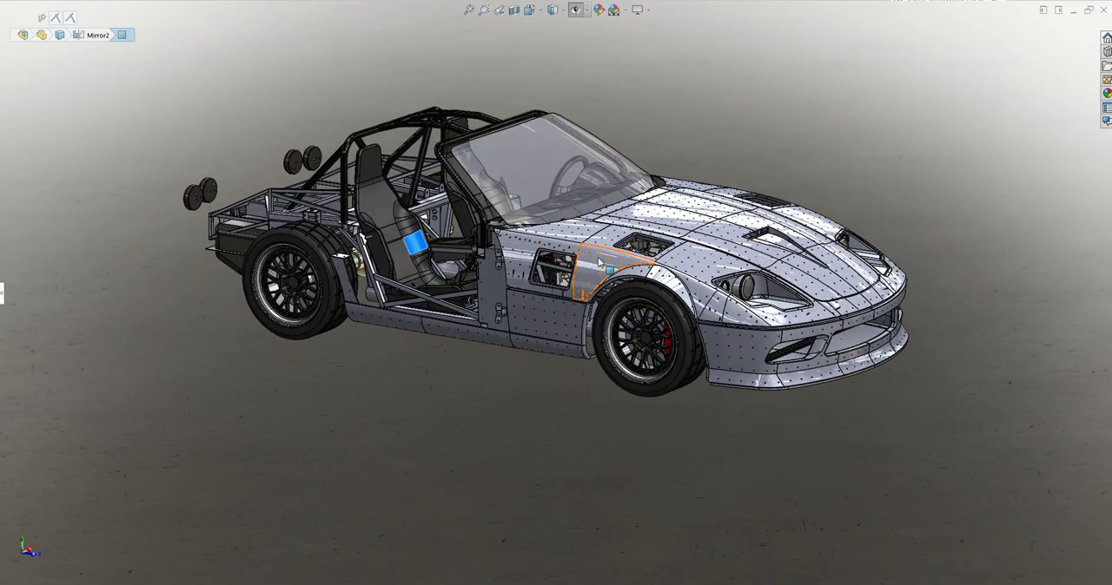